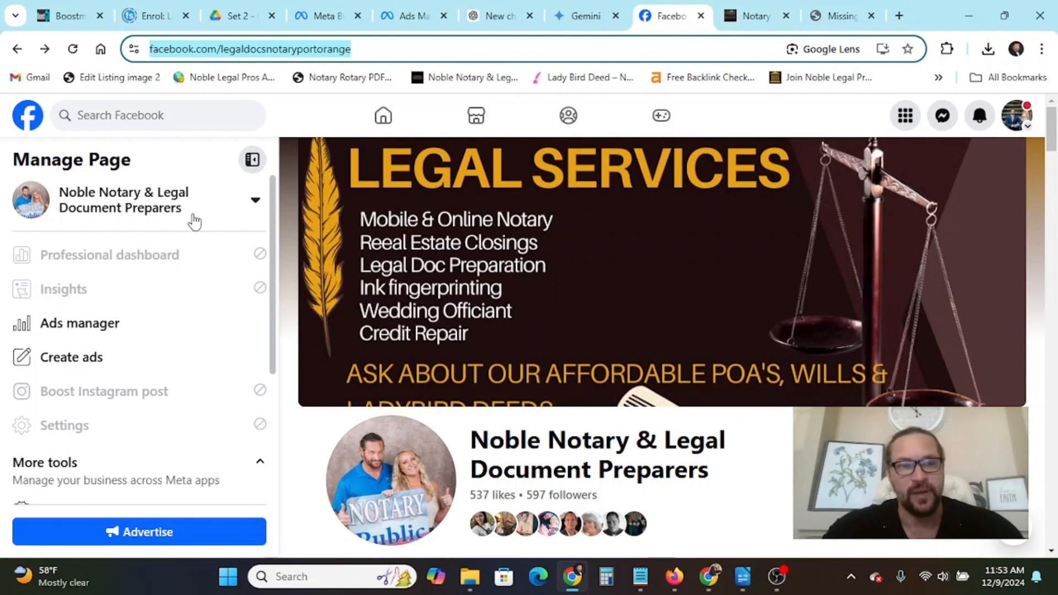
Review the Noble Notary & Legal Document Preparers Facebook Page, including its management tools, intro details and latest boostable post
scroll(176, 218, "down", 4)
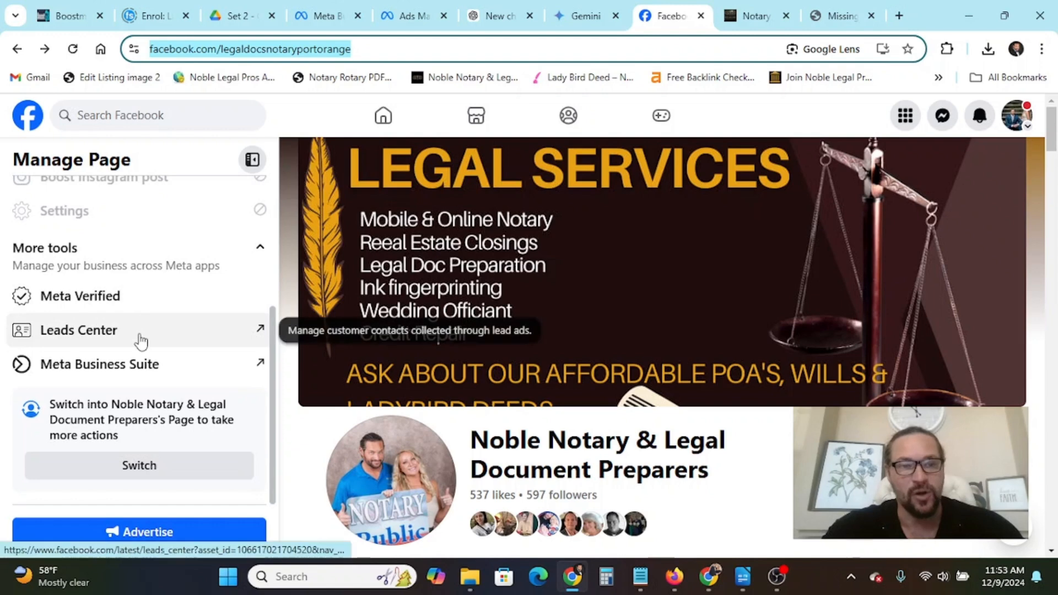
scroll(135, 363, "up", 1)
scroll(135, 363, "up", 4)
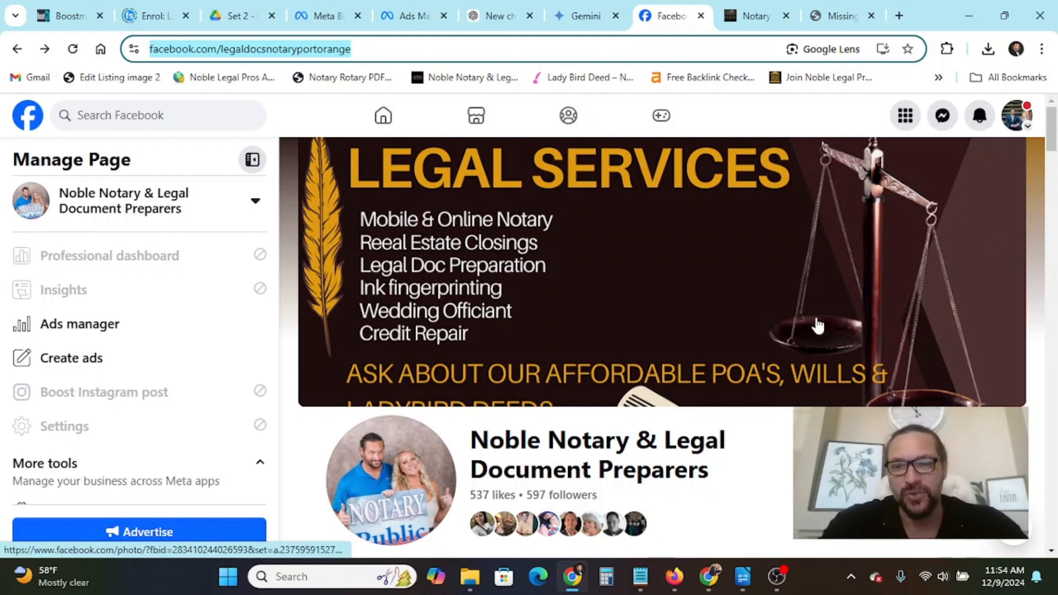
scroll(782, 338, "down", 3)
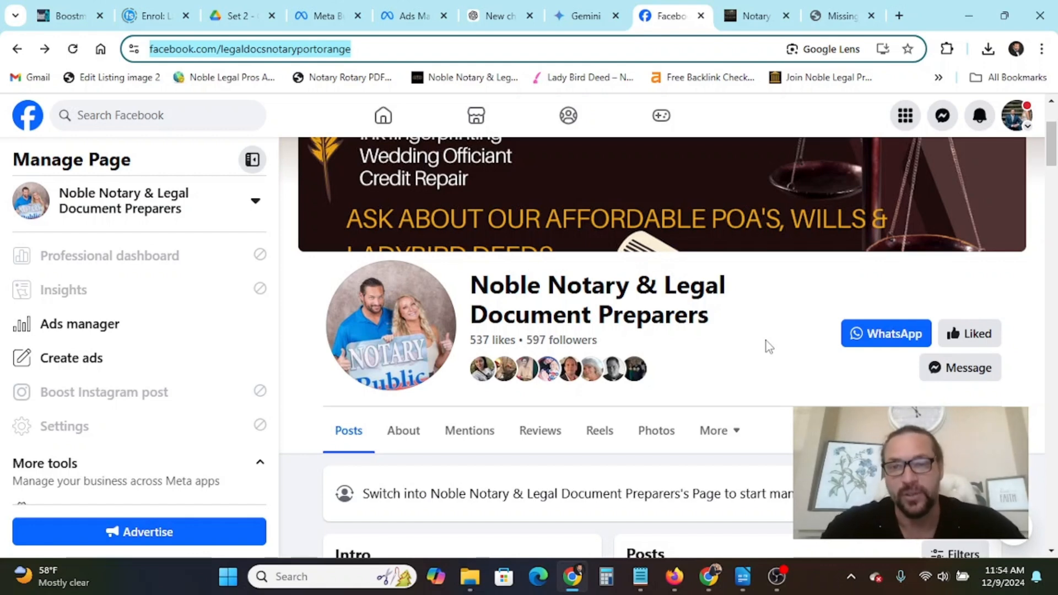
scroll(746, 334, "down", 3)
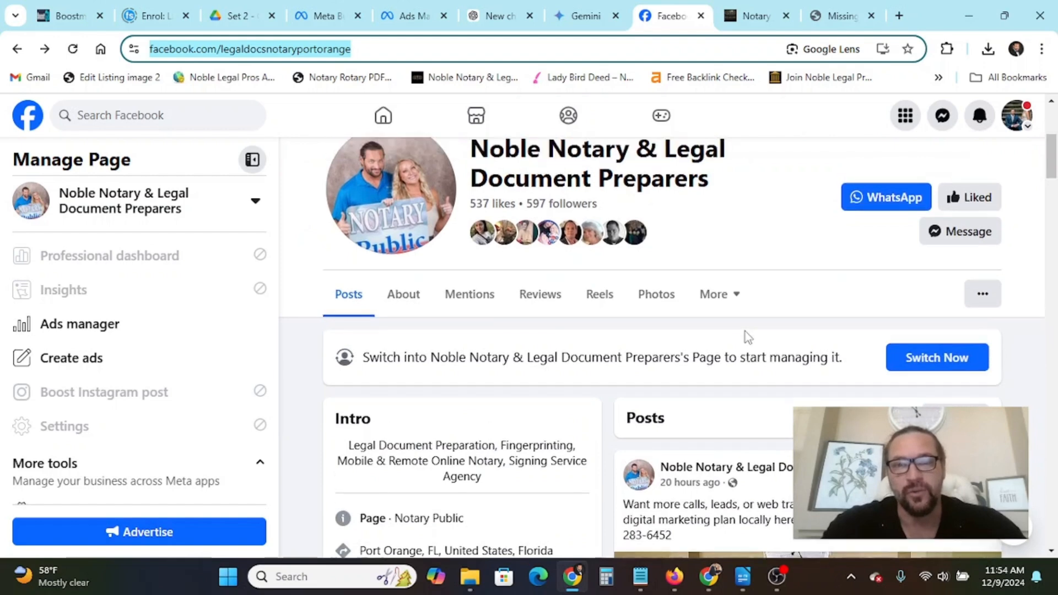
scroll(745, 332, "down", 3)
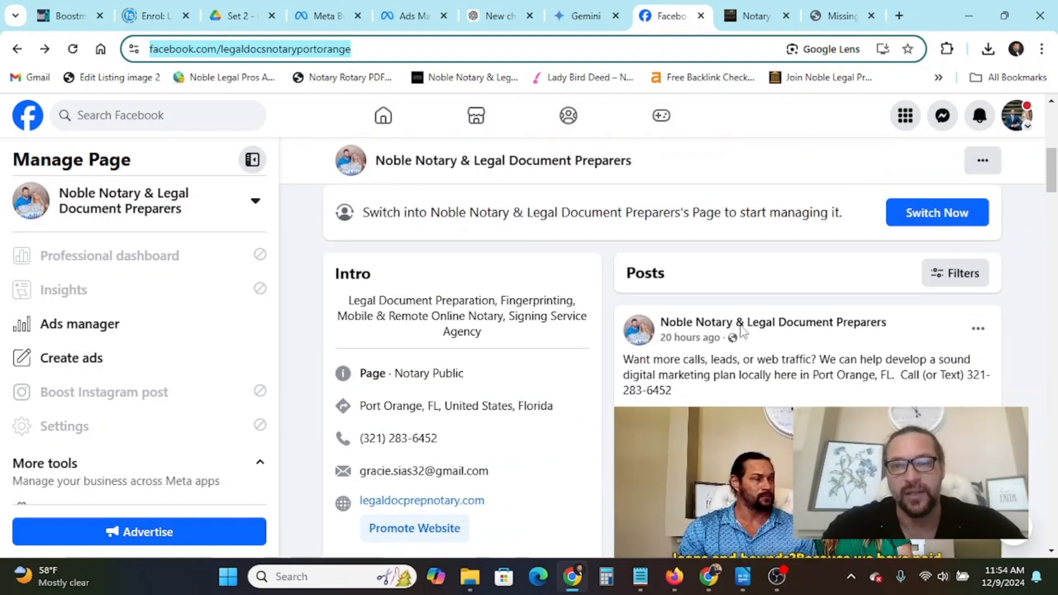
scroll(742, 331, "up", 5)
scroll(742, 331, "down", 1)
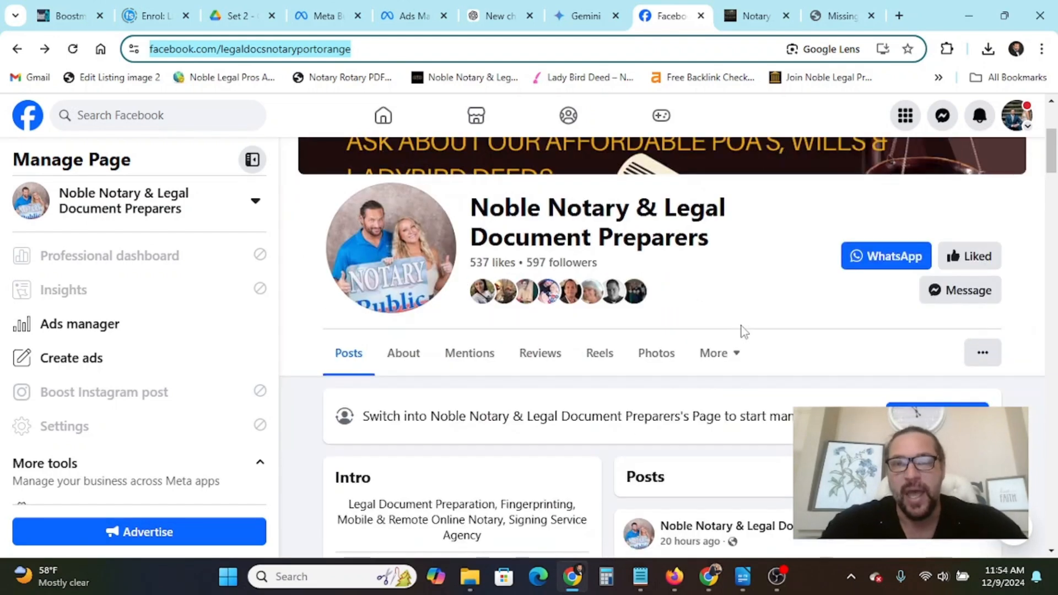
scroll(741, 331, "down", 5)
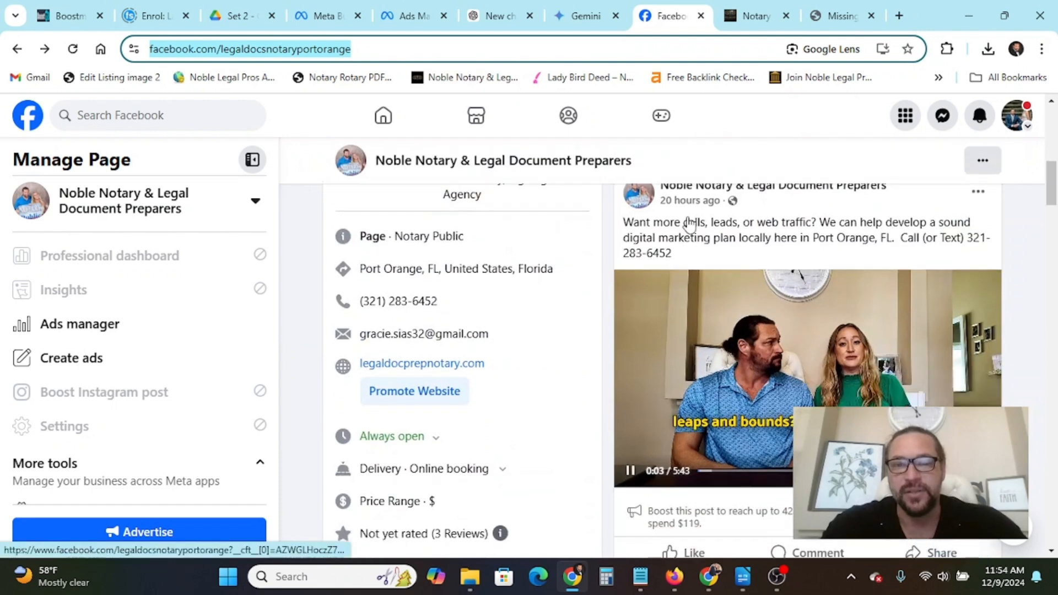
scroll(690, 224, "down", 4)
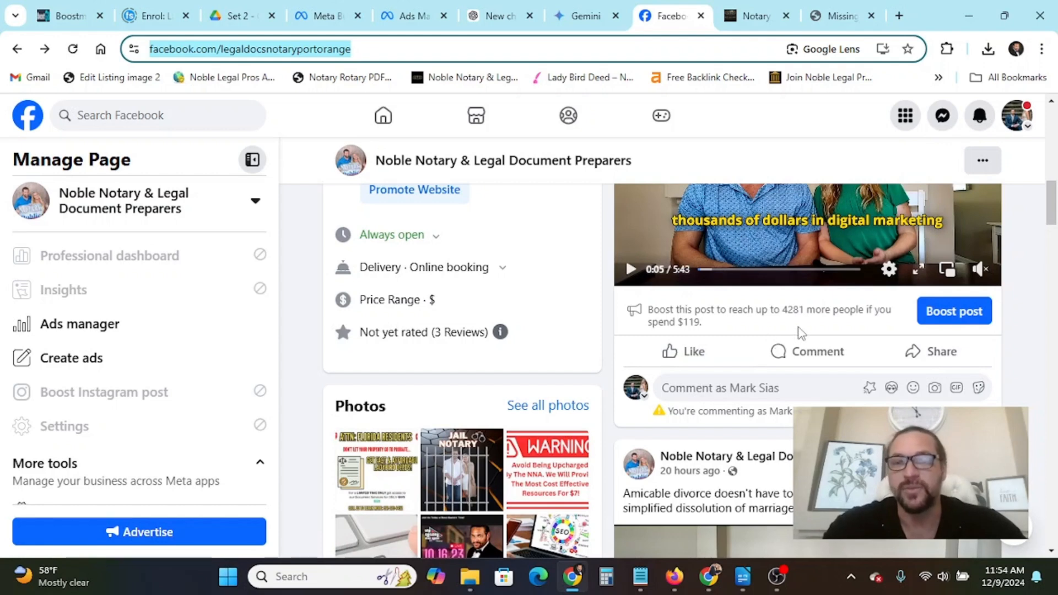
scroll(797, 346, "up", 5)
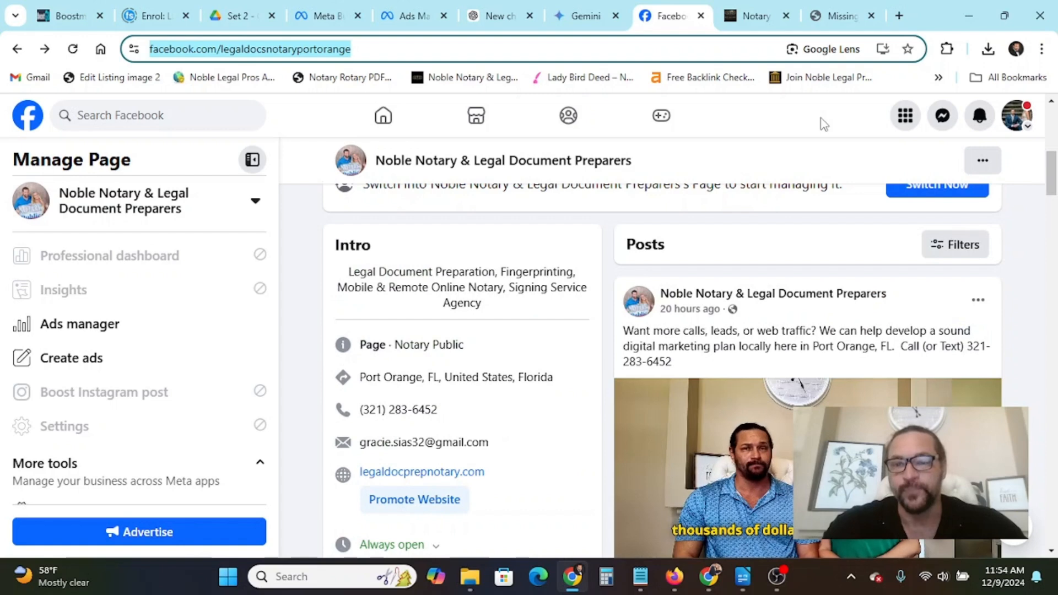
scroll(822, 123, "up", 4)
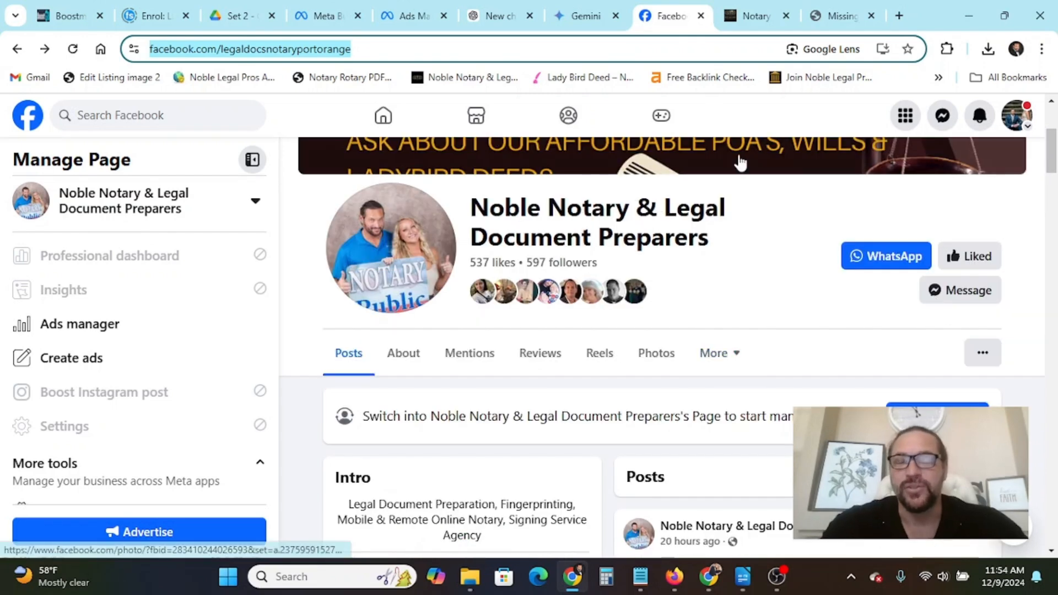
scroll(736, 172, "up", 1)
scroll(736, 171, "up", 4)
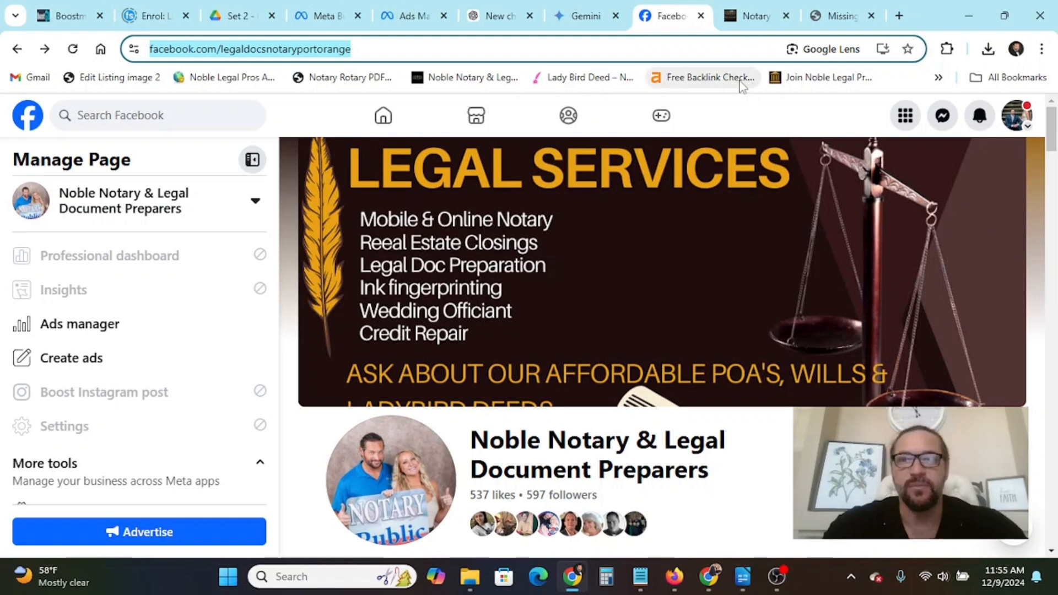
Open the checkout page for The Ultimate Faceless Marketing Playbooks and review the offer's contents, price and payment options
left_click(757, 17)
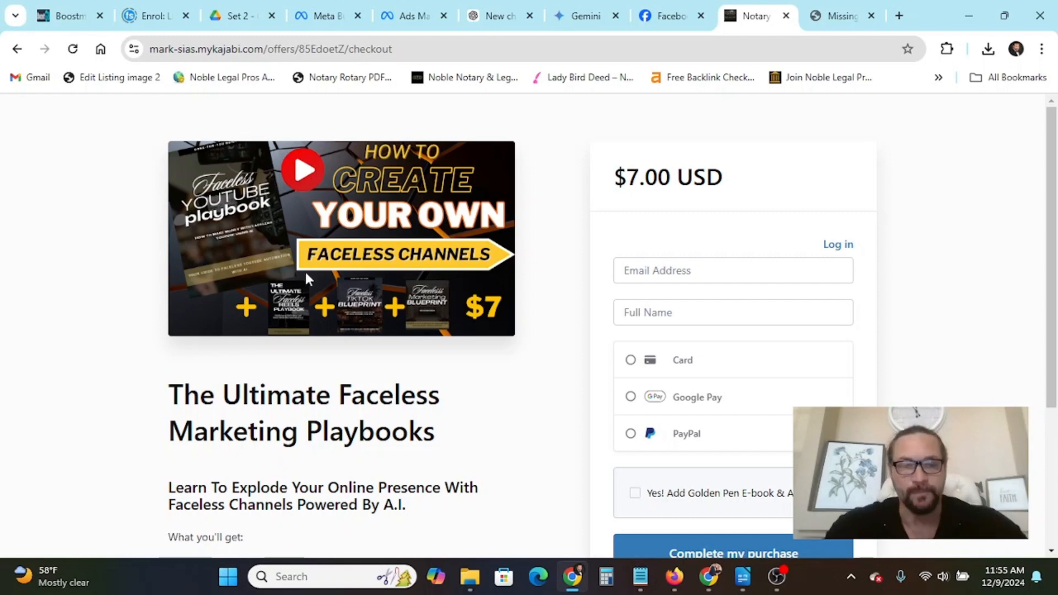
scroll(285, 293, "down", 1)
scroll(284, 289, "down", 4)
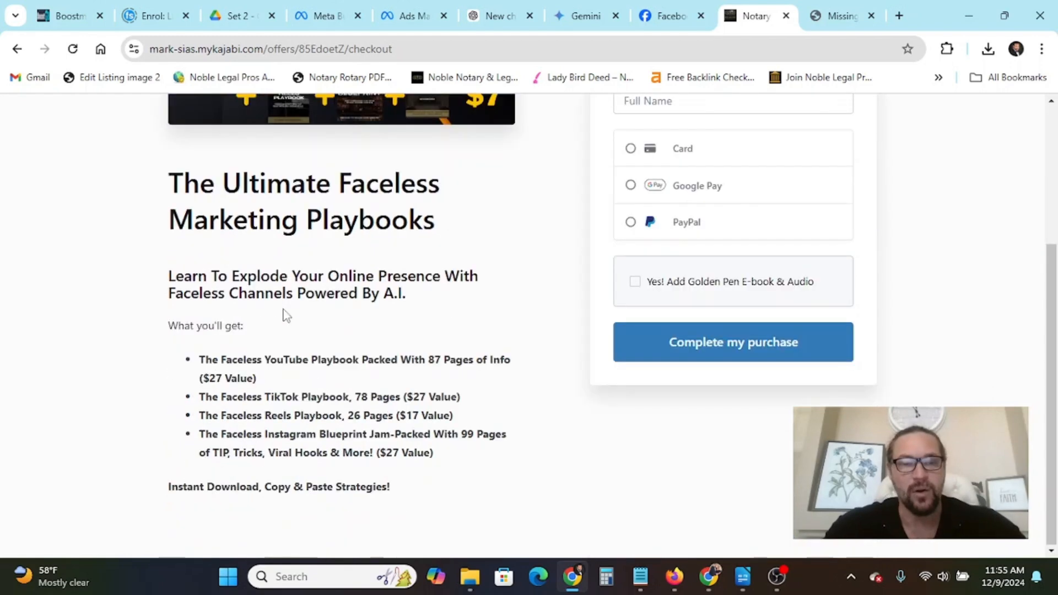
scroll(285, 316, "up", 3)
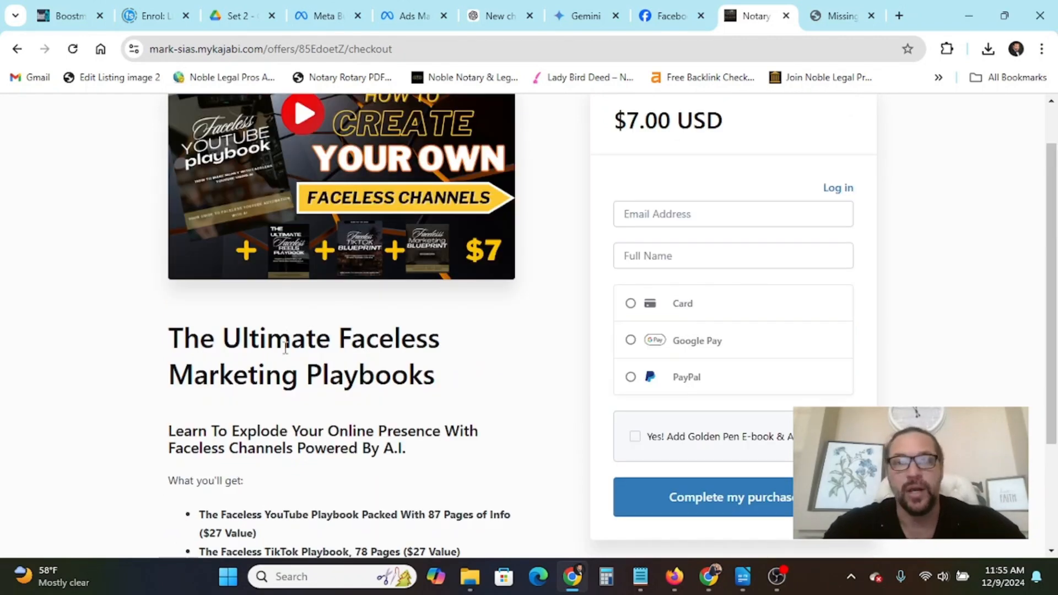
scroll(285, 347, "up", 1)
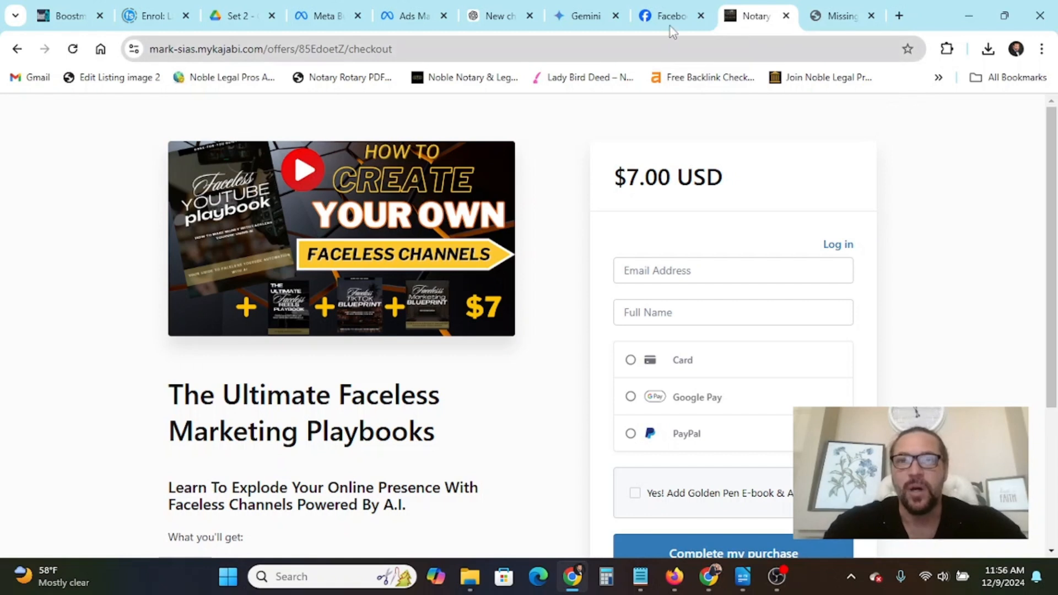
mouse_move(671, 22)
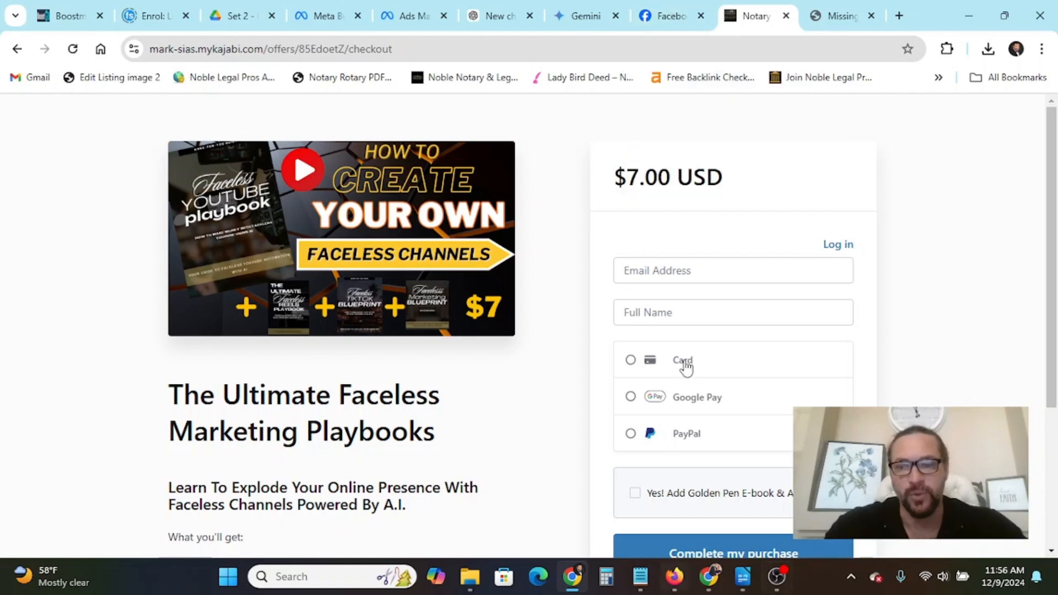
Bring up the YouTube window to review the notary channel's Shorts, and return to the playbooks checkout page
left_click(708, 576)
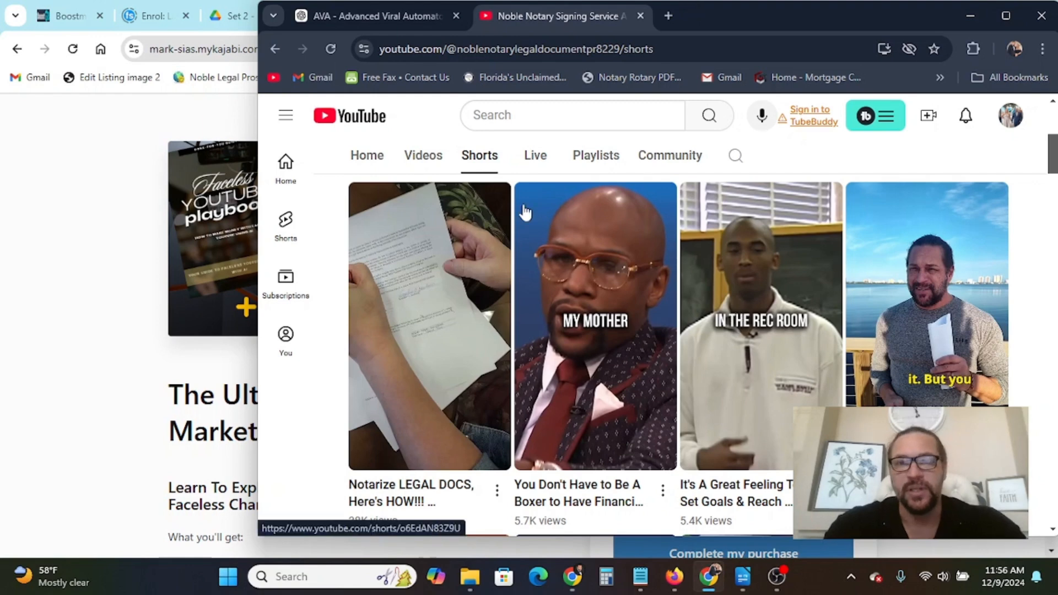
scroll(389, 431, "down", 1)
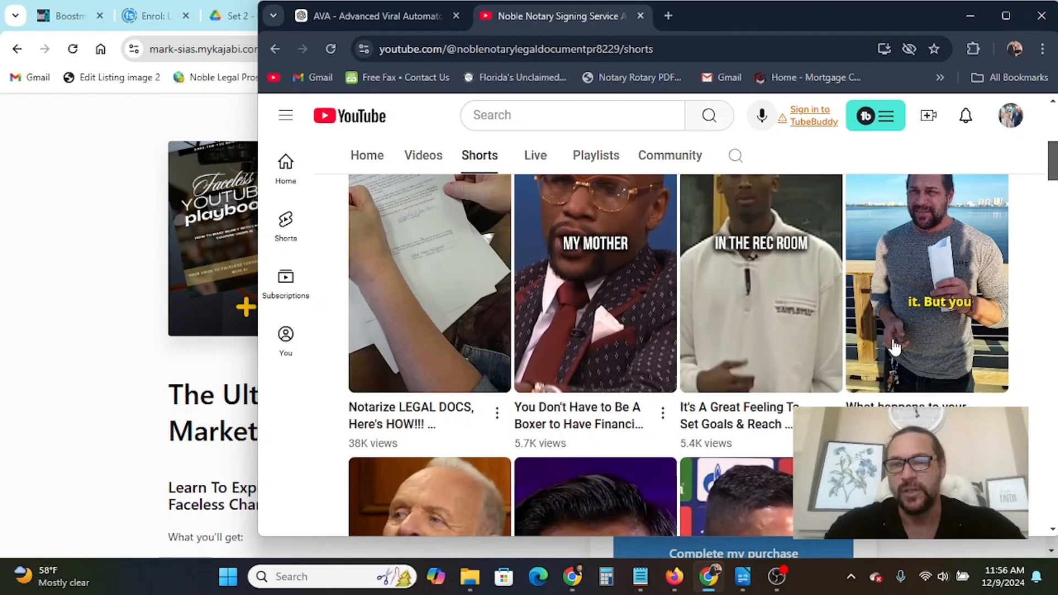
scroll(895, 348, "up", 1)
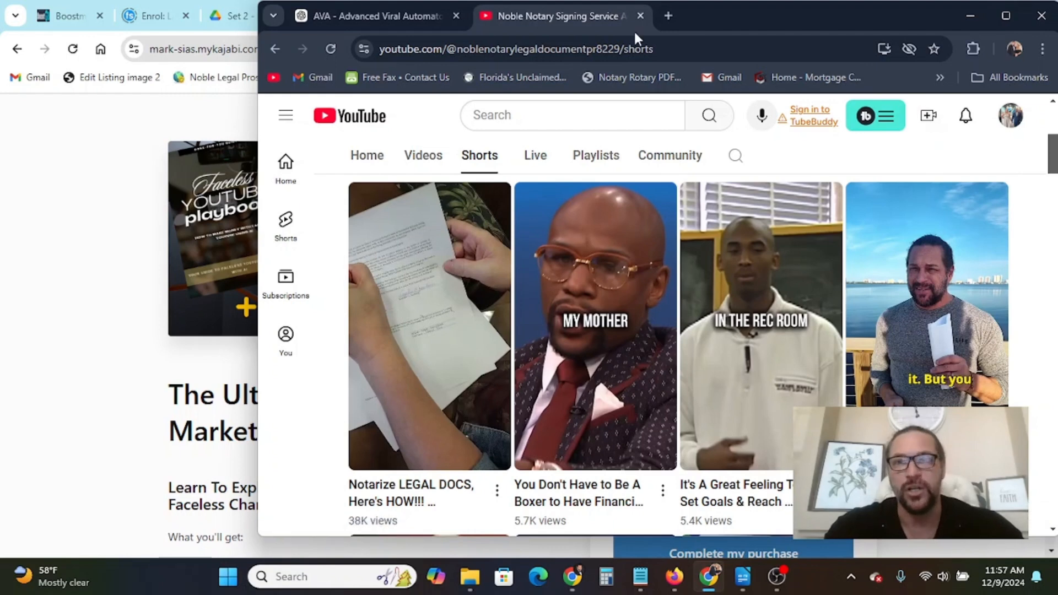
left_click(80, 184)
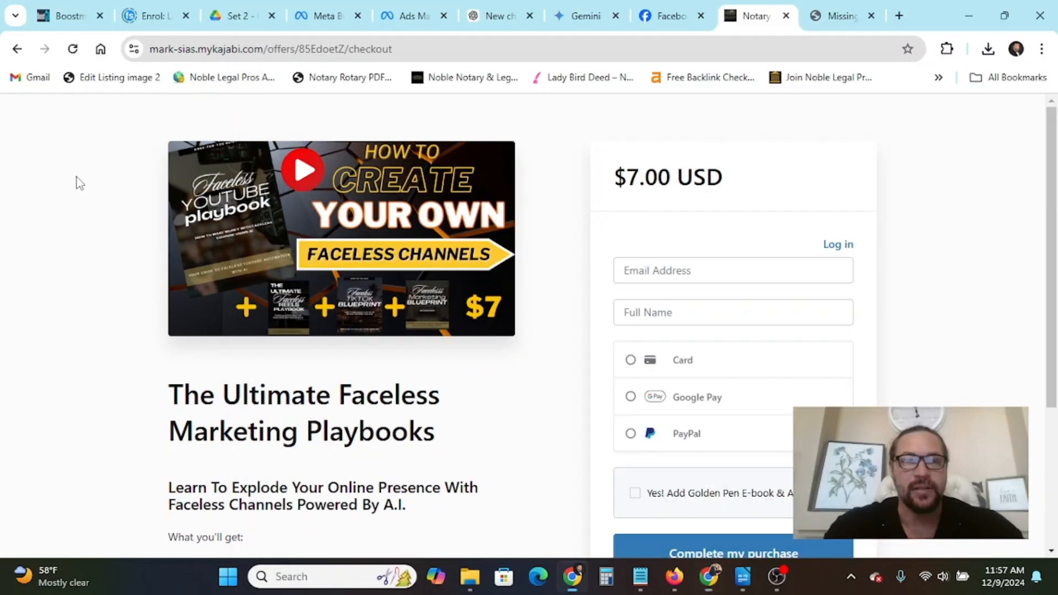
Switch to Ads Manager and examine the New Awareness Ad's results, reach, cost per result, budget, spend, quality rankings, impressions and CPM
left_click(670, 20)
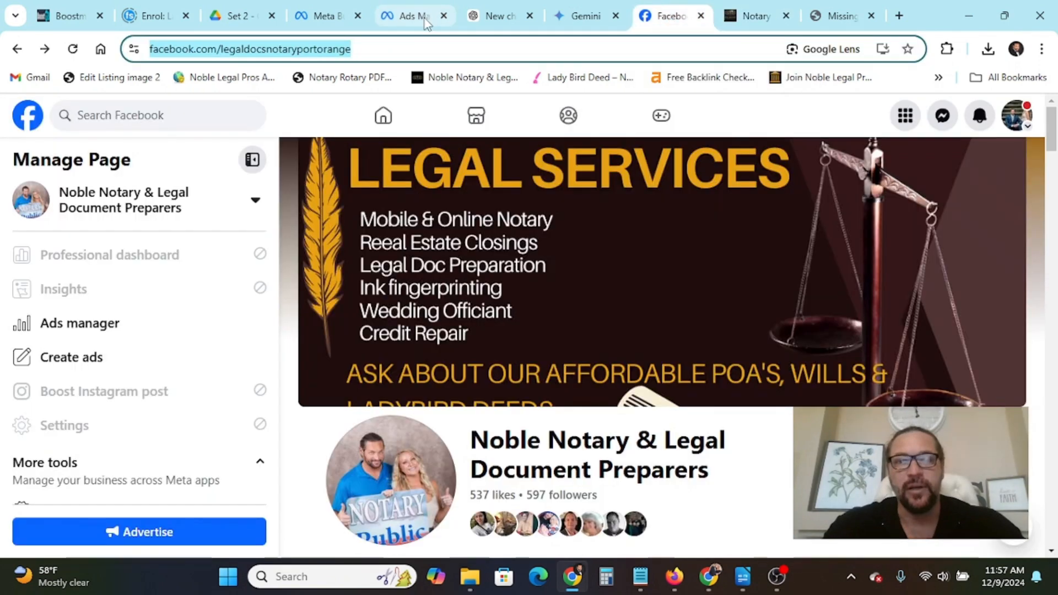
left_click(424, 19)
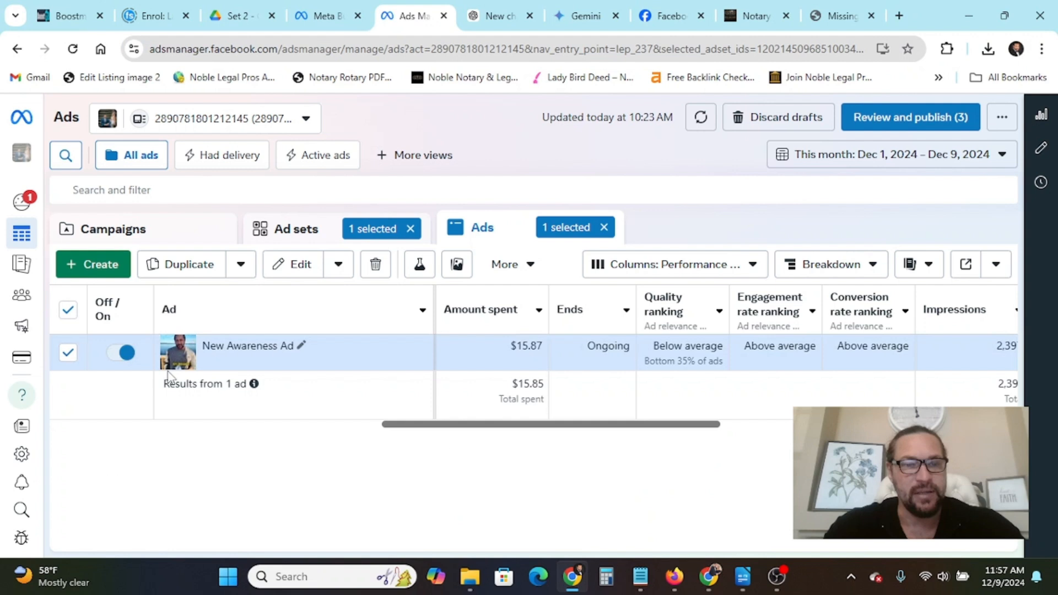
scroll(371, 432, "left", 3)
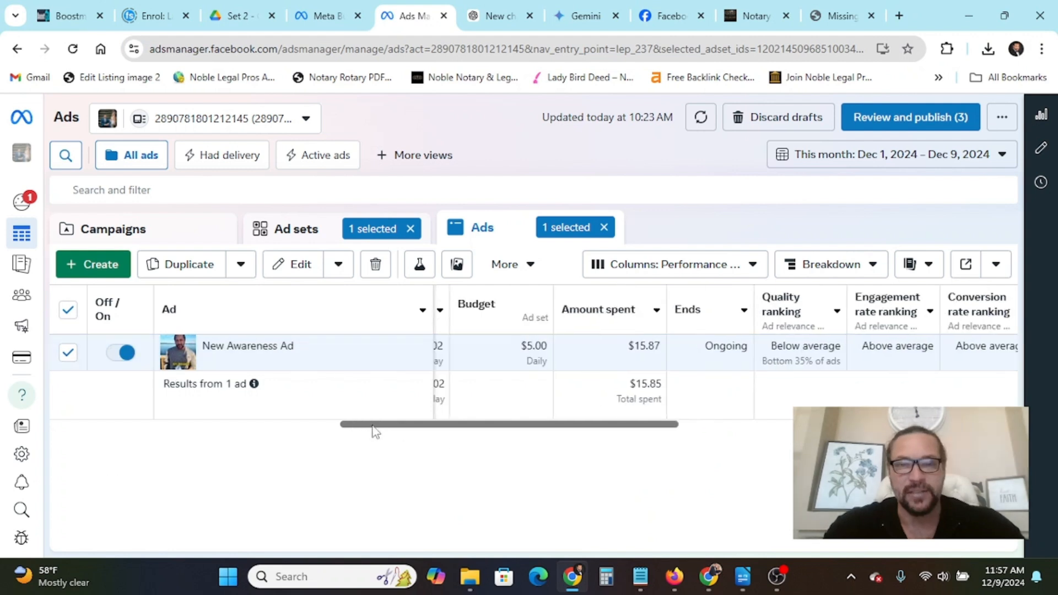
scroll(373, 429, "left", 2)
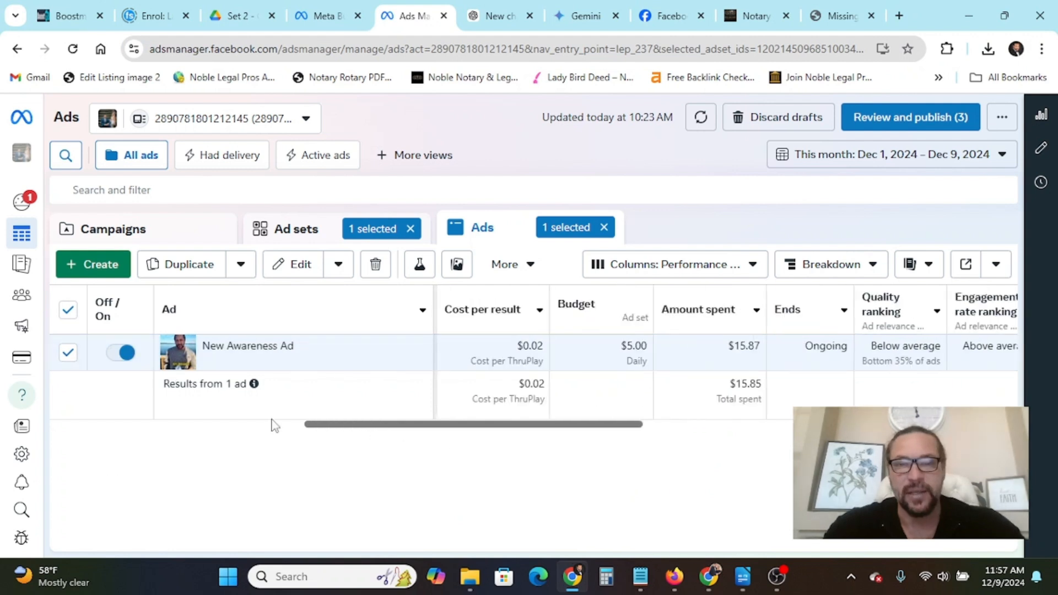
scroll(276, 425, "left", 3)
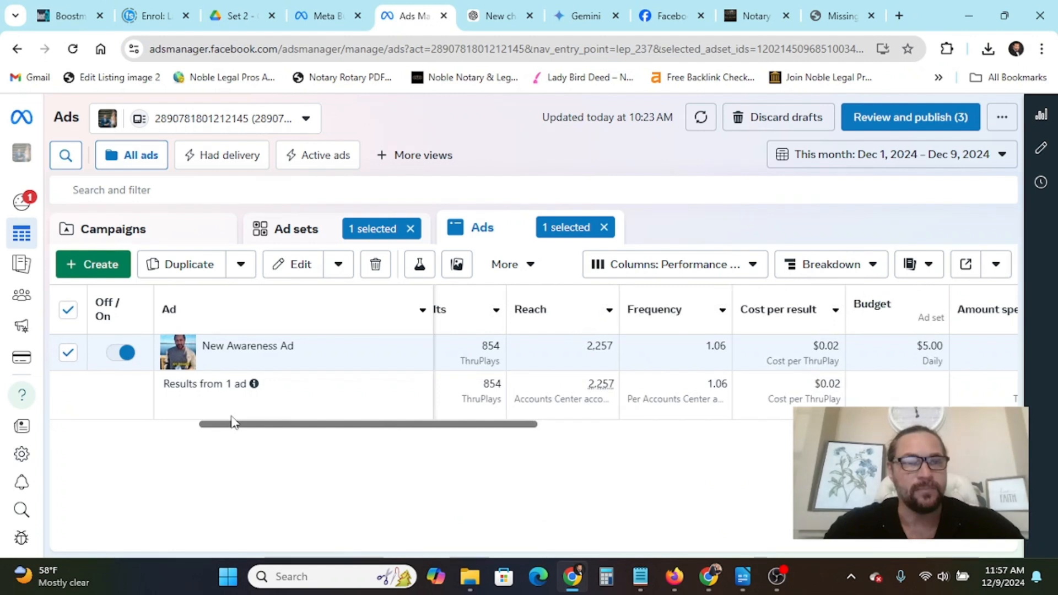
scroll(454, 433, "right", 4)
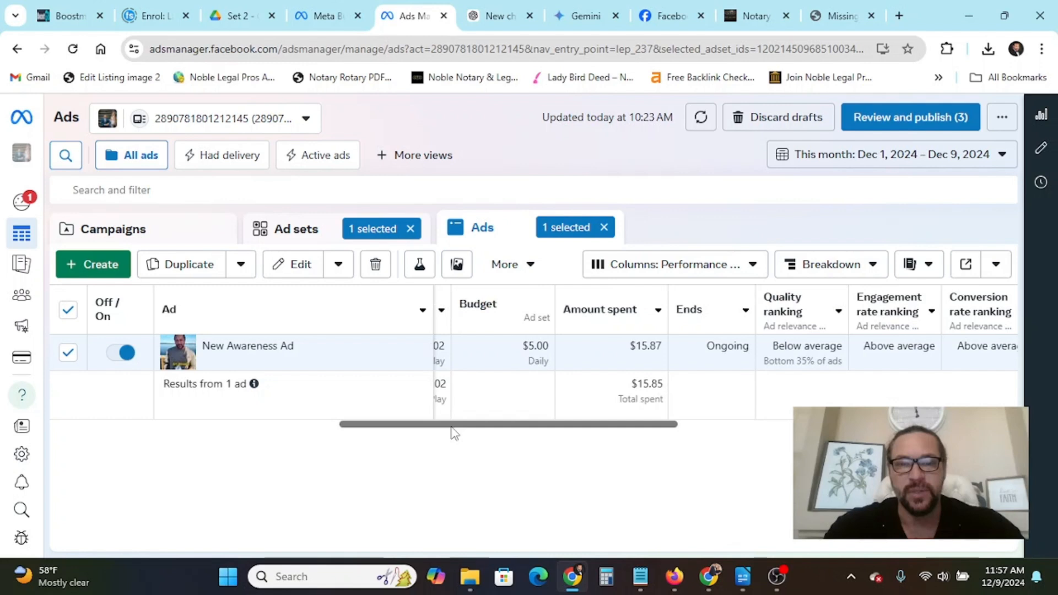
scroll(458, 419, "left", 1)
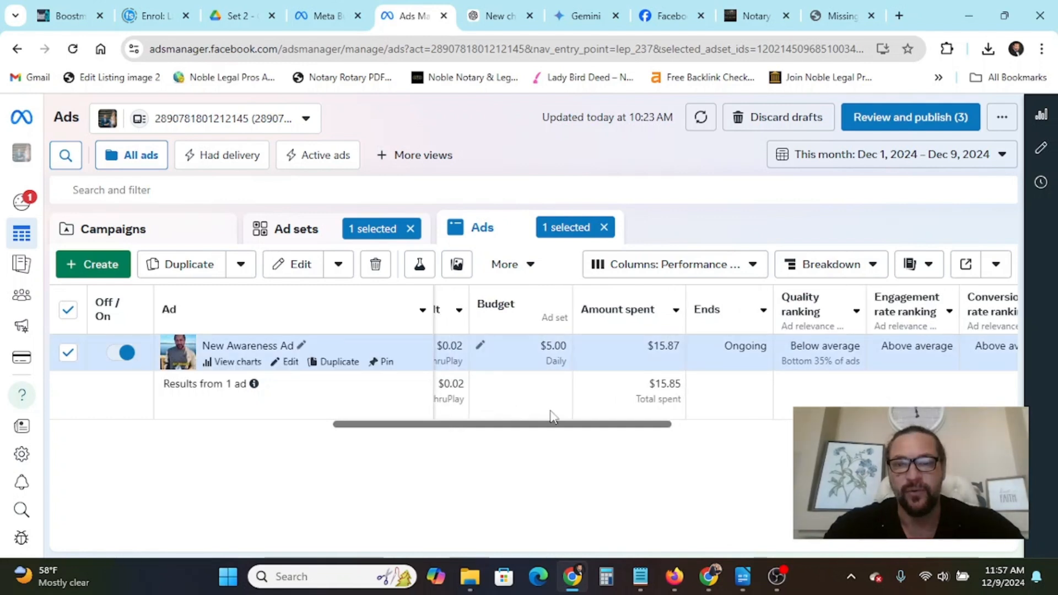
scroll(553, 418, "left", 2)
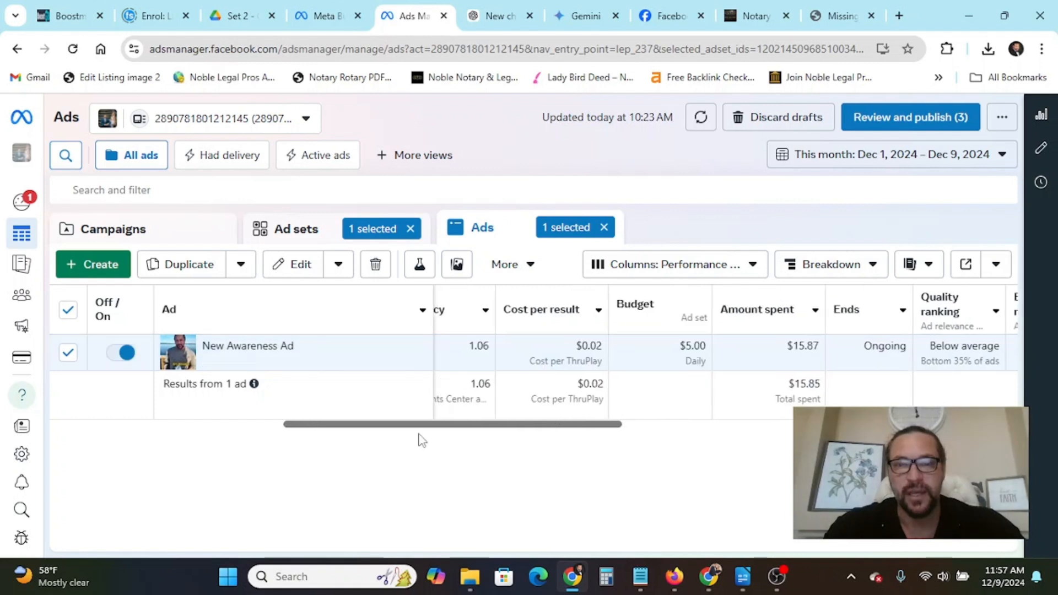
scroll(342, 433, "left", 3)
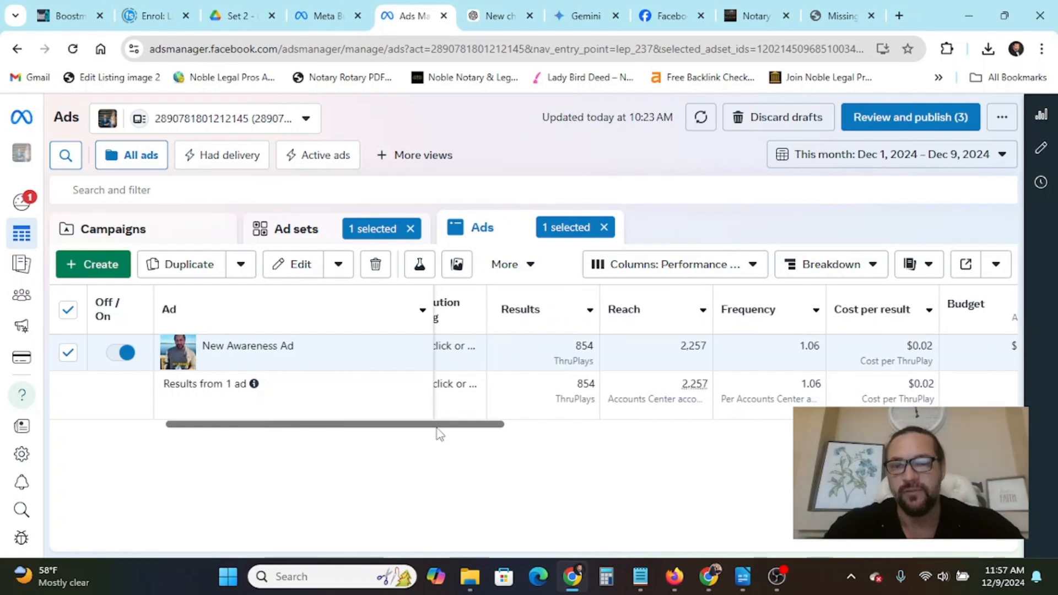
scroll(435, 433, "right", 1)
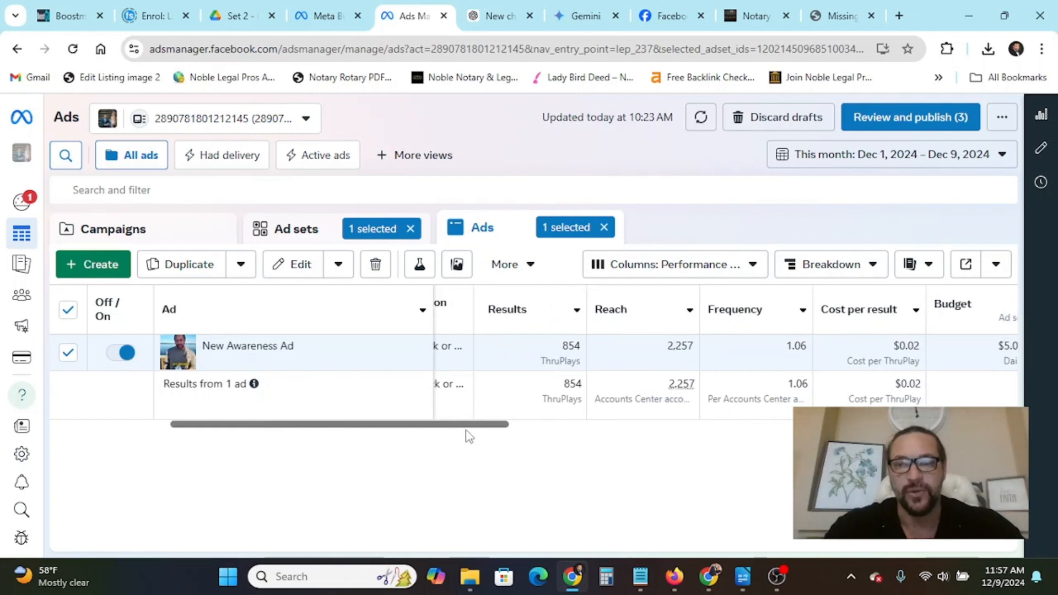
scroll(469, 436, "right", 3)
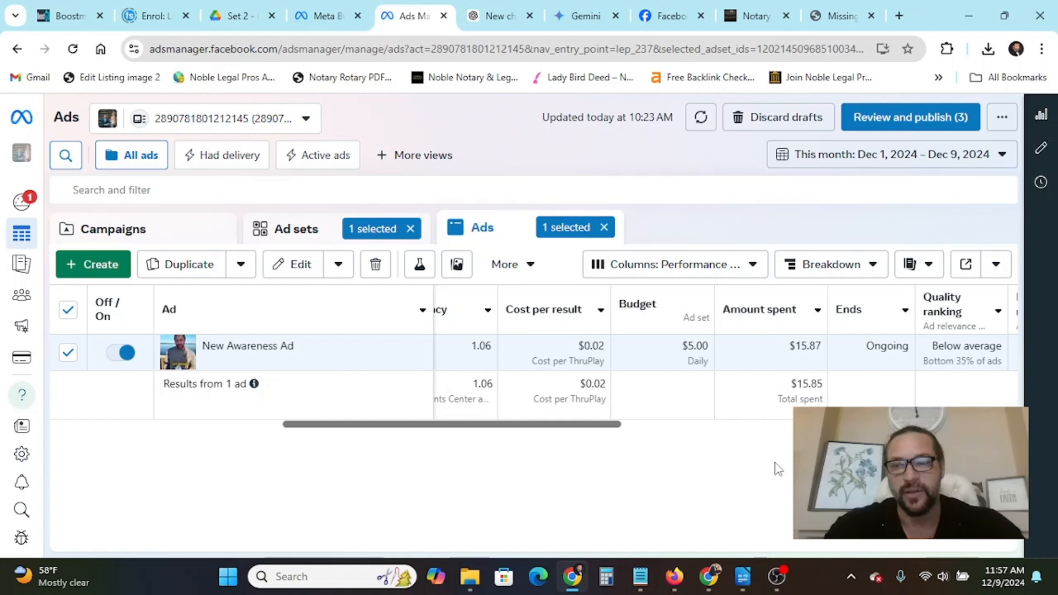
scroll(777, 469, "right", 3)
mouse_move(722, 340)
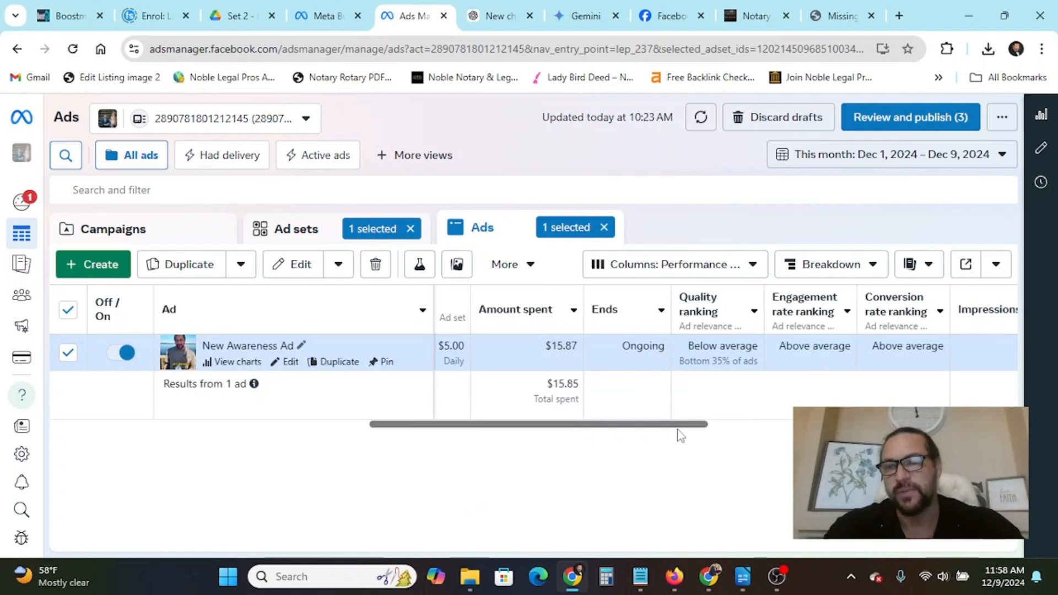
left_click_drag(679, 425, 788, 426)
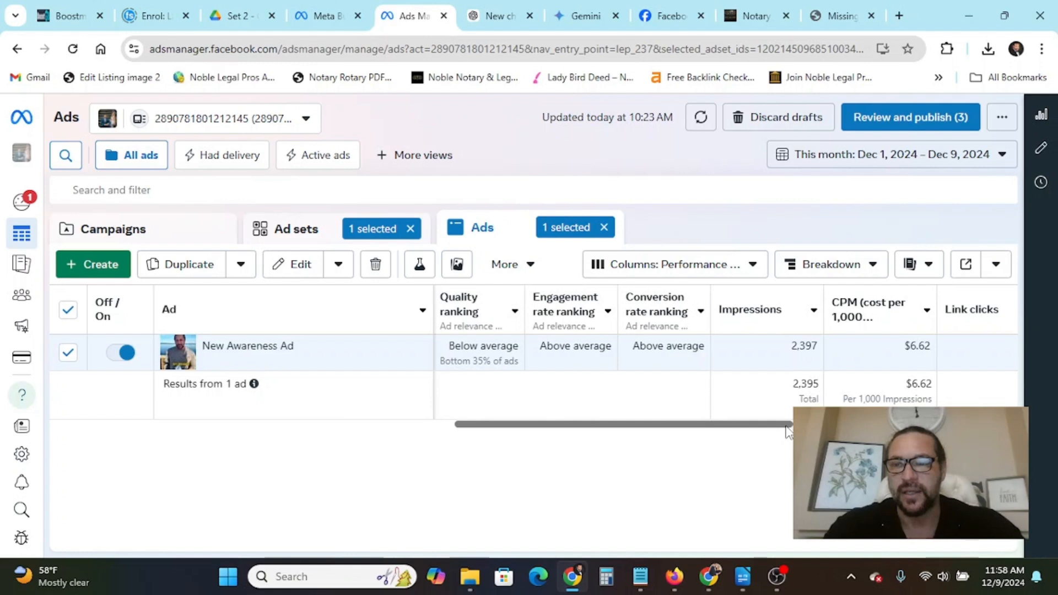
left_click_drag(788, 426, 821, 424)
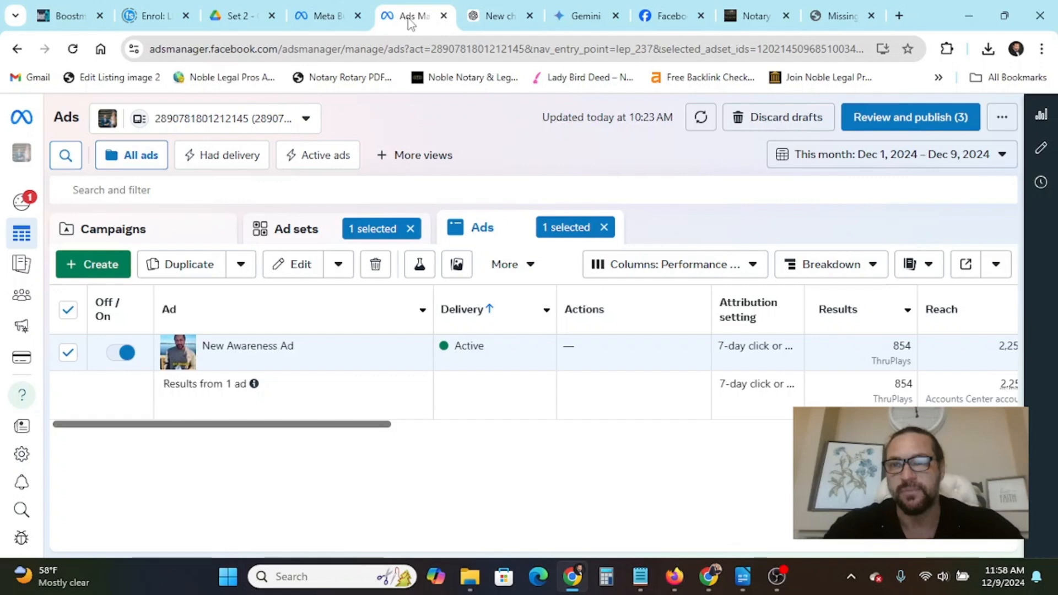
Switch from the ads table to the other open Meta Business page
left_click(330, 17)
mouse_move(42, 420)
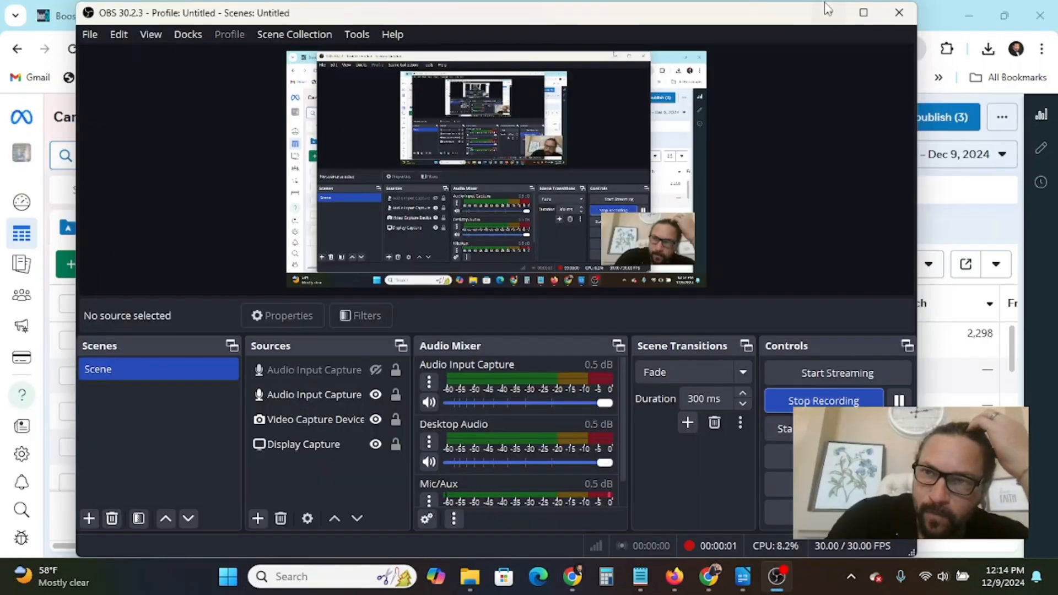
Review the campaign objectives and create a new Auction campaign with the Awareness objective
left_click(827, 13)
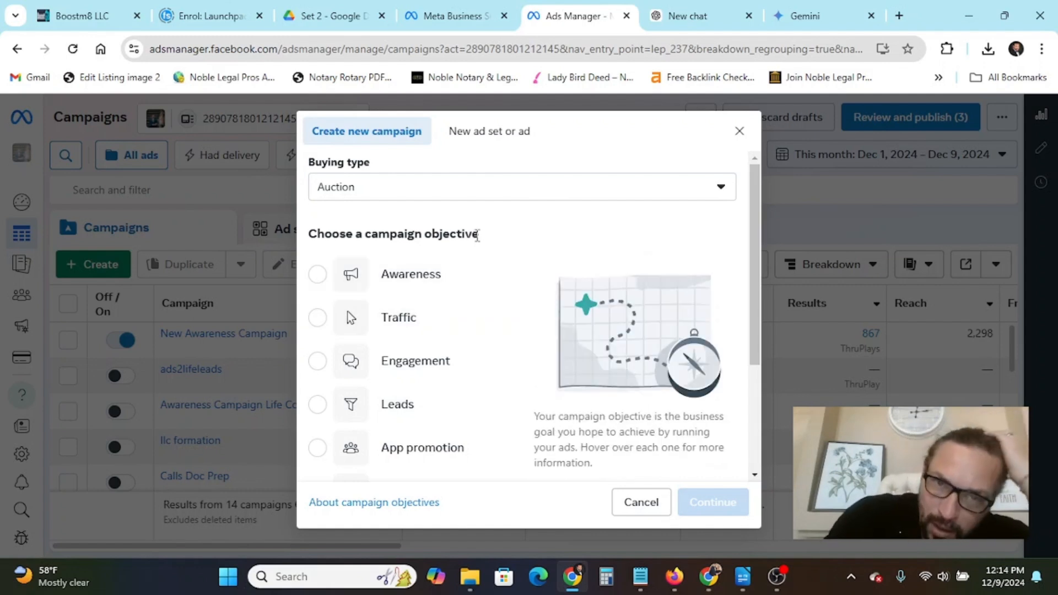
mouse_move(387, 326)
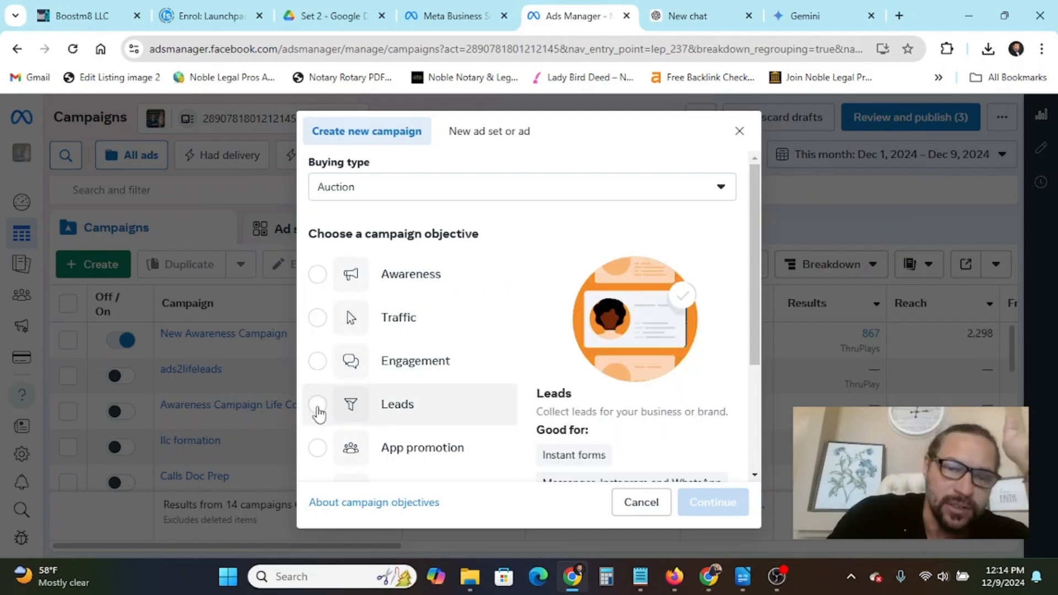
scroll(496, 429, "down", 3)
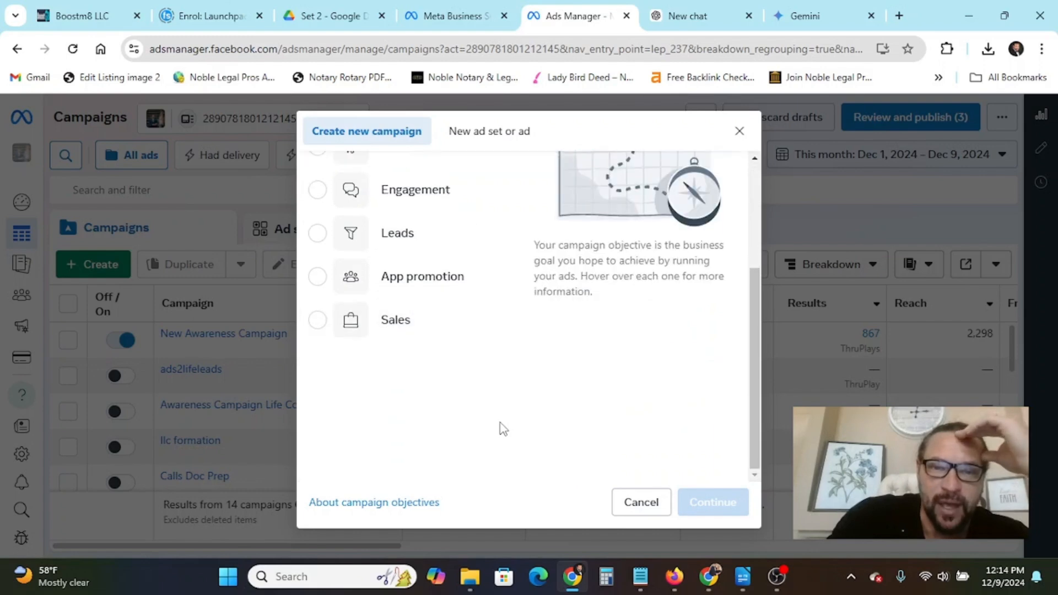
scroll(501, 428, "up", 3)
scroll(429, 403, "down", 1)
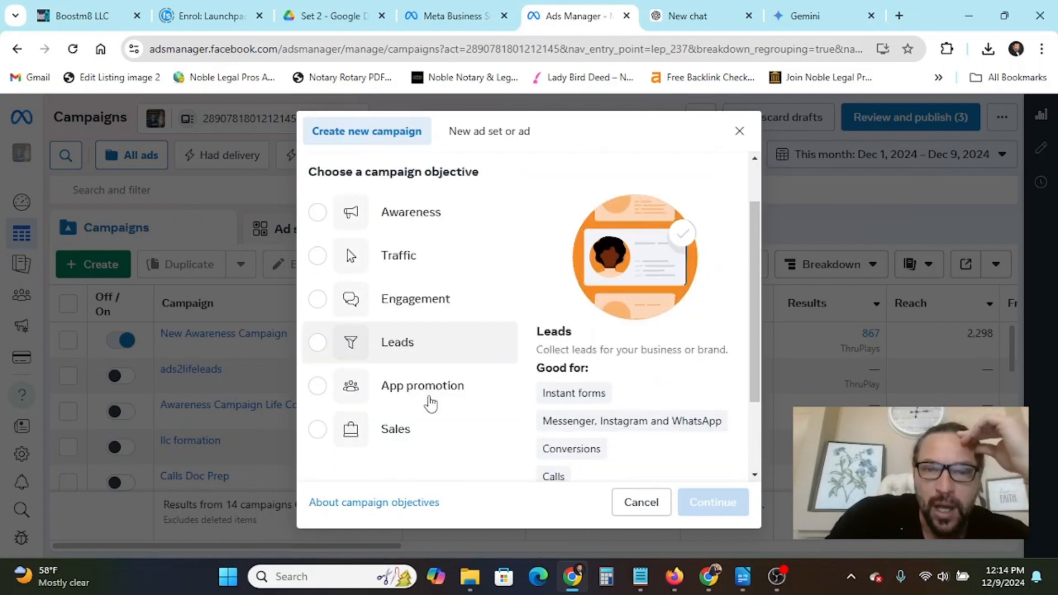
scroll(431, 405, "down", 1)
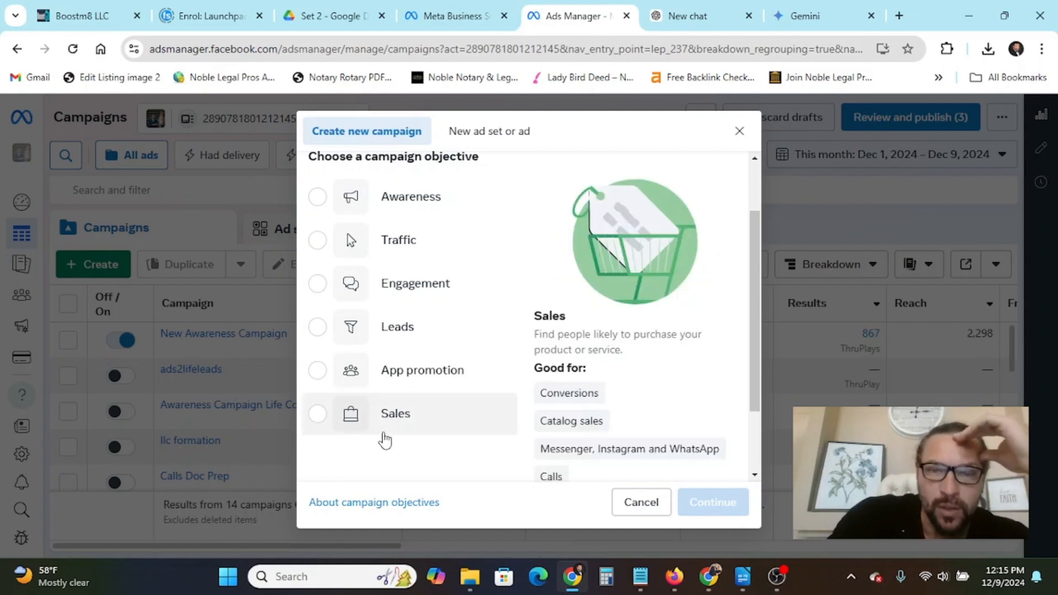
scroll(443, 318, "up", 1)
scroll(444, 318, "up", 2)
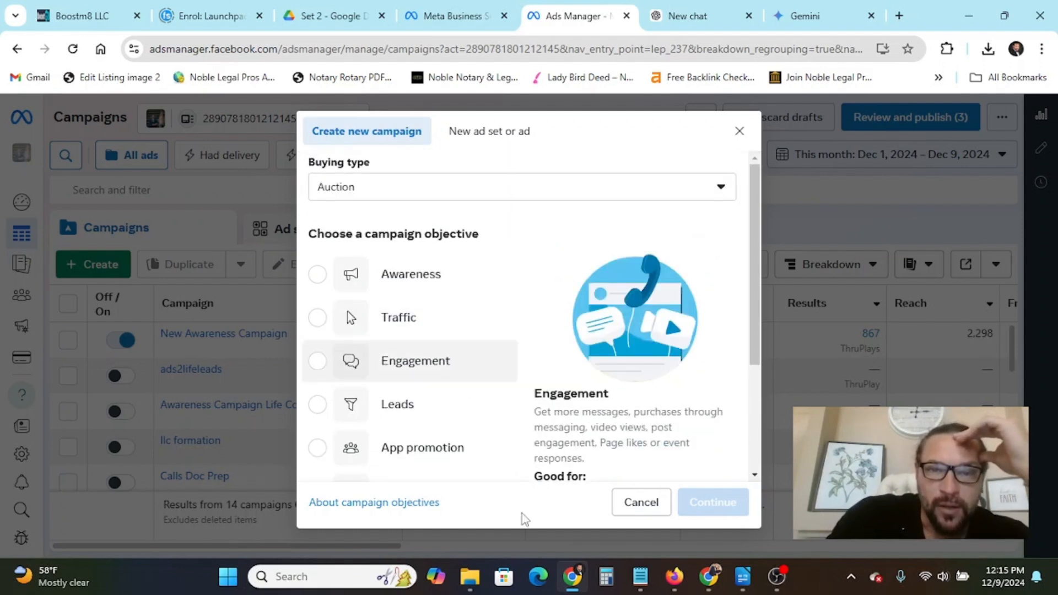
left_click(319, 285)
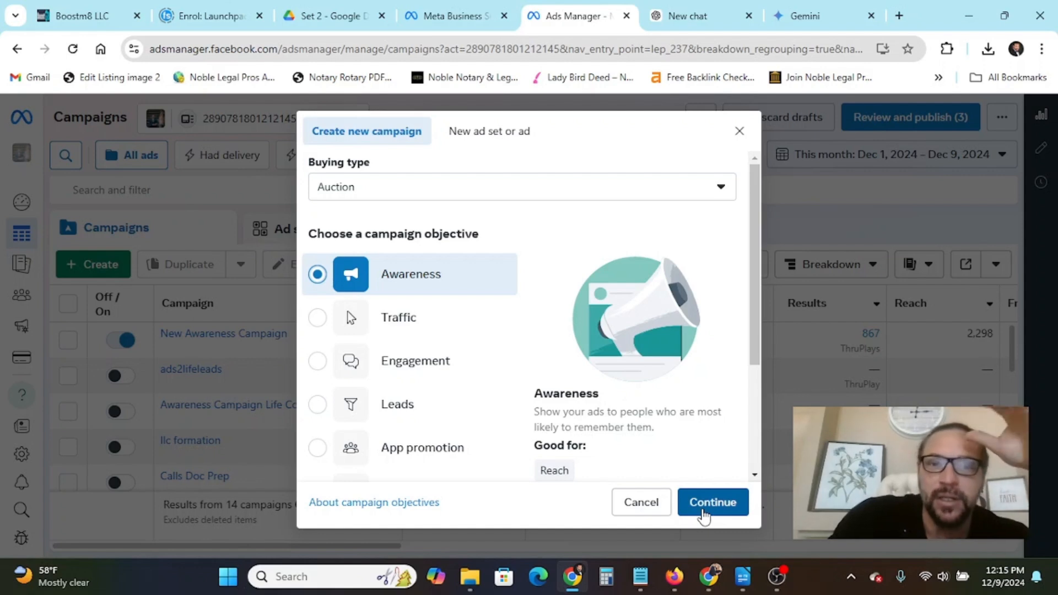
left_click(704, 516)
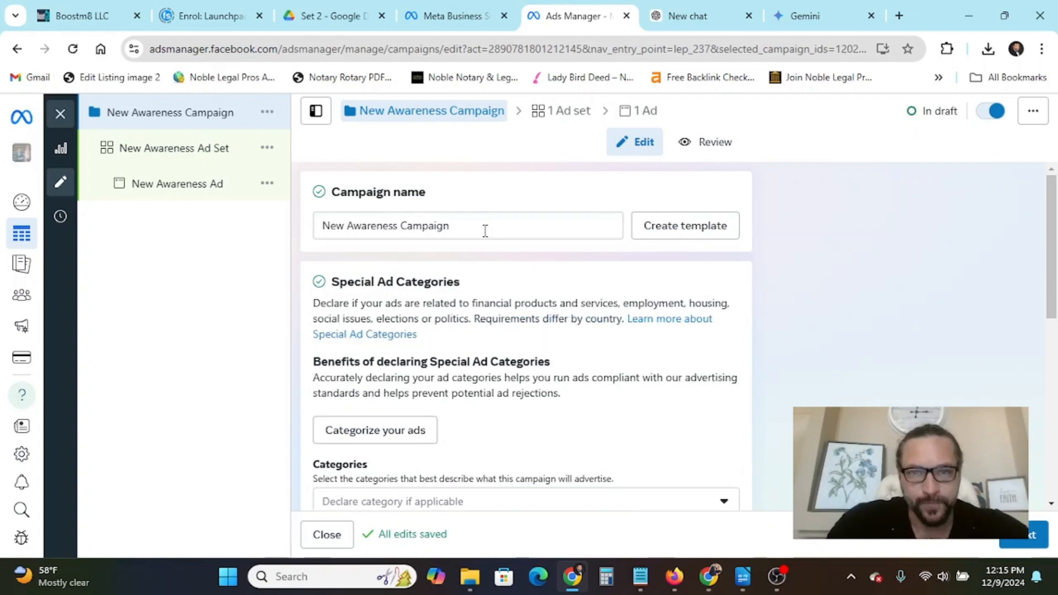
Review the campaign's special ad categories, details, Advantage budget and A/B test options, and continue to the ad set
left_click(485, 229)
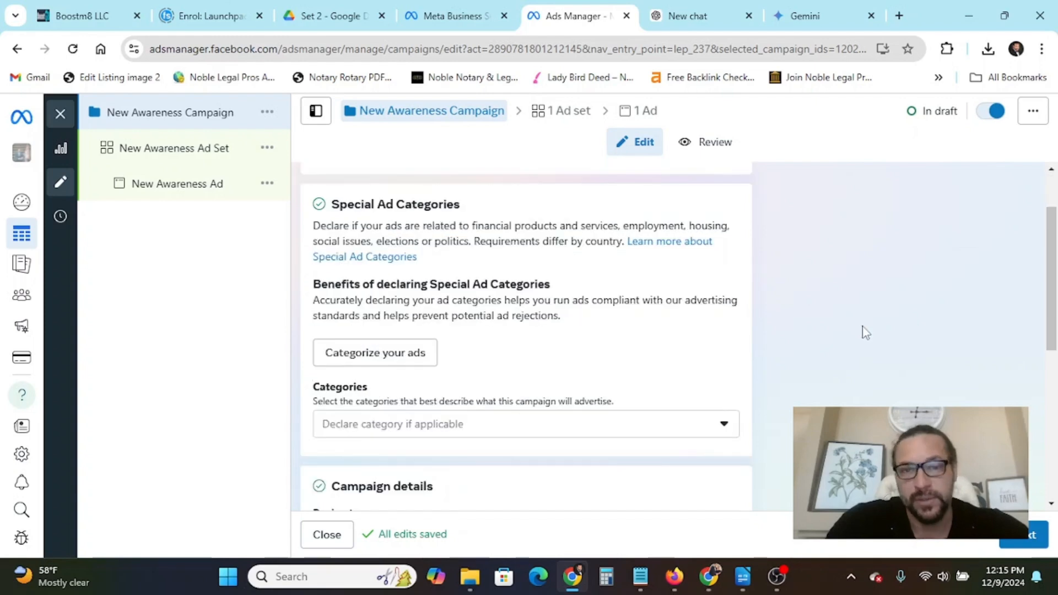
scroll(858, 332, "down", 1)
scroll(863, 334, "down", 1)
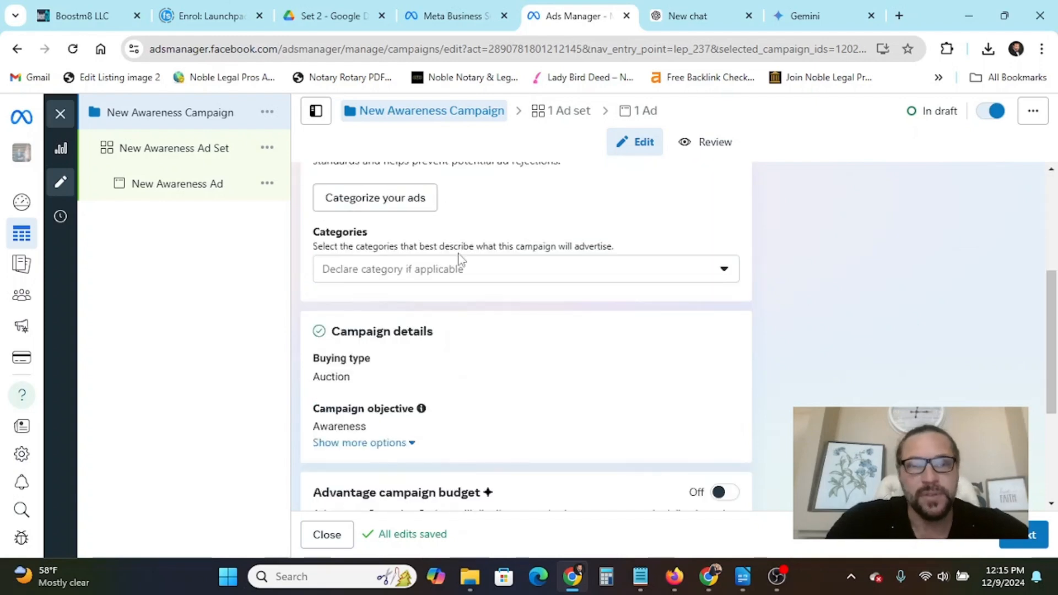
scroll(467, 231, "up", 2)
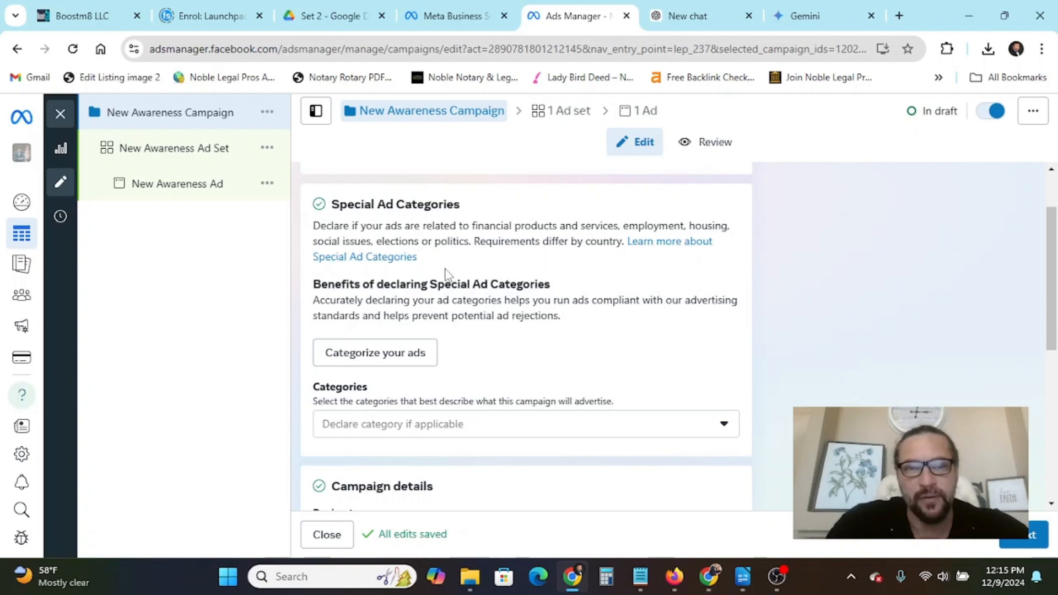
scroll(631, 309, "down", 3)
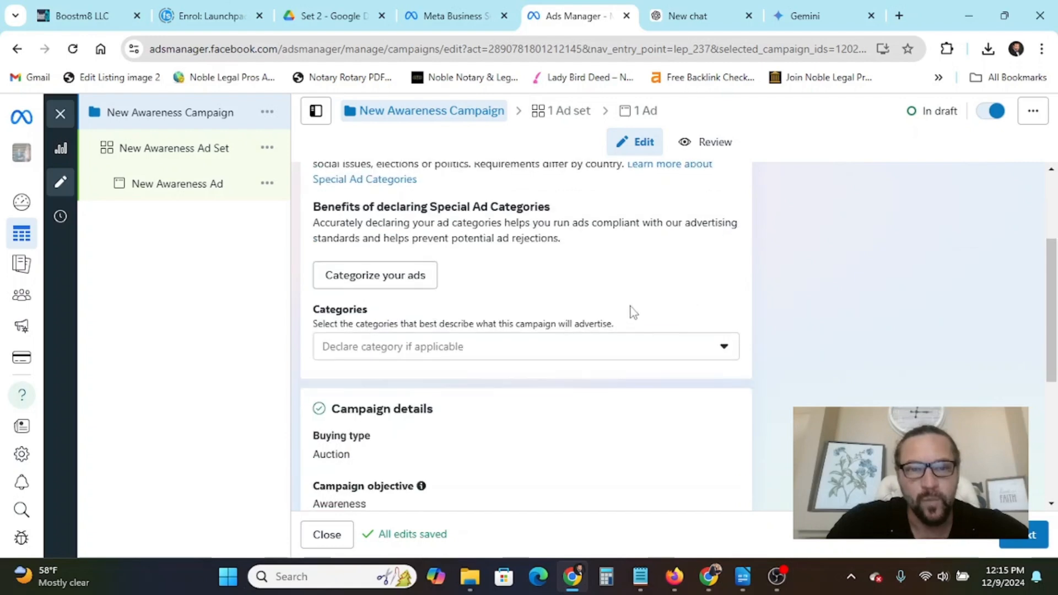
scroll(628, 310, "down", 3)
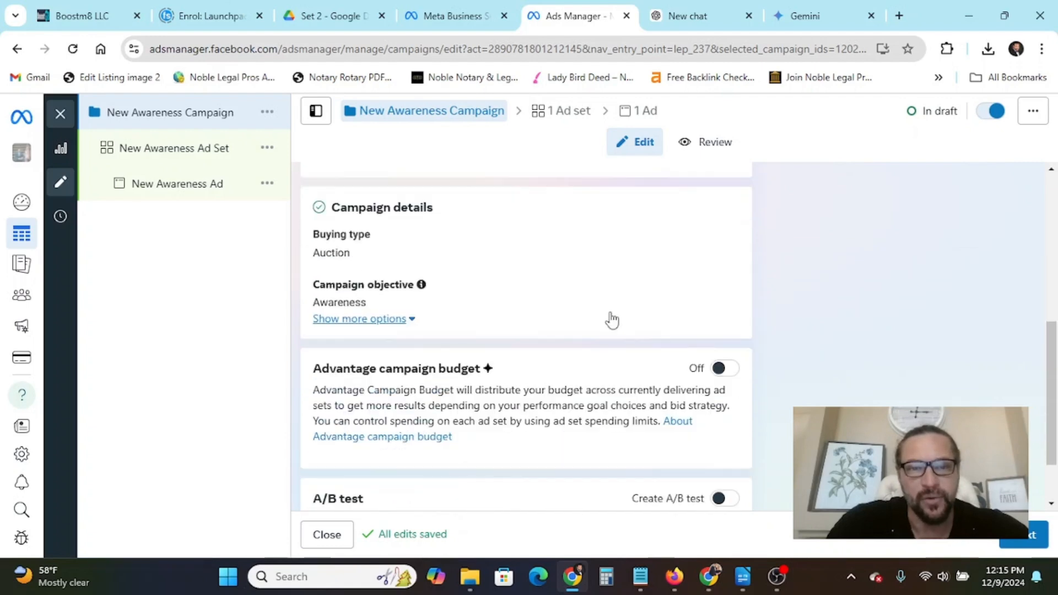
scroll(640, 288, "down", 1)
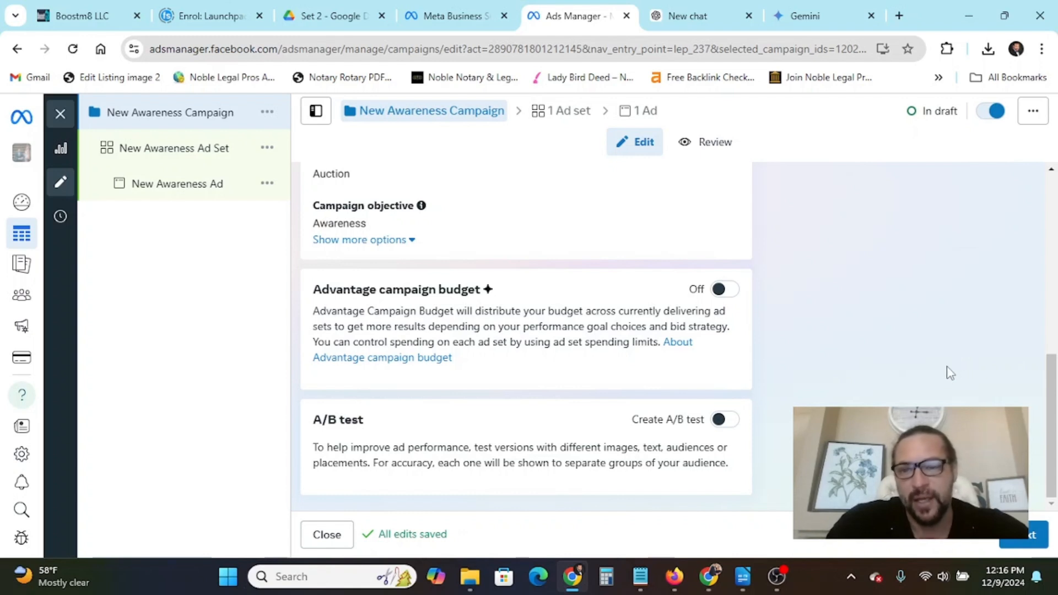
left_click(1019, 543)
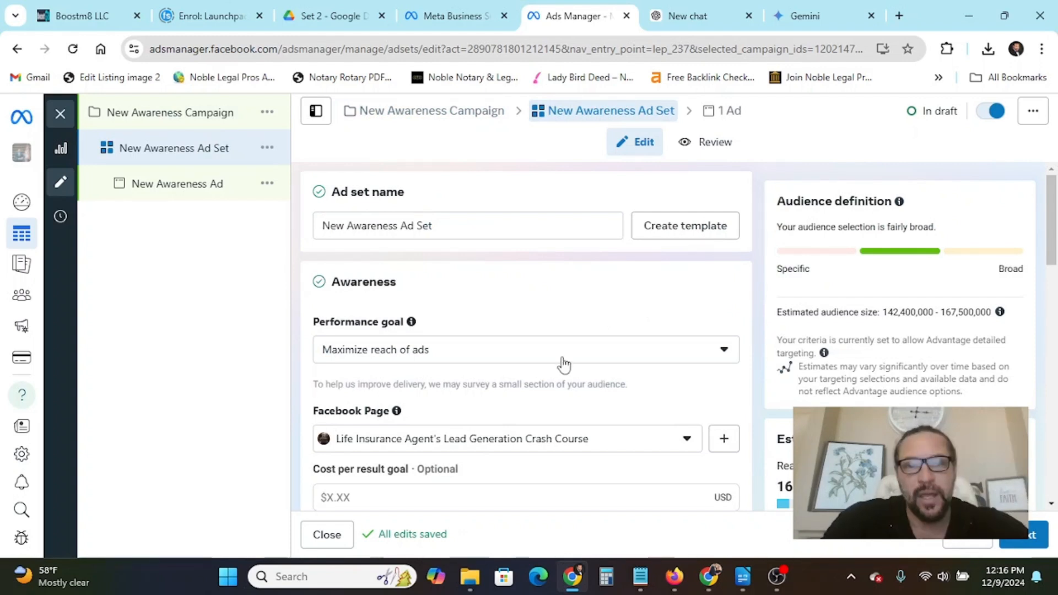
Compare the ad set's awareness and video view goals, and set the performance goal to Maximize ThruPlay views
left_click(721, 356)
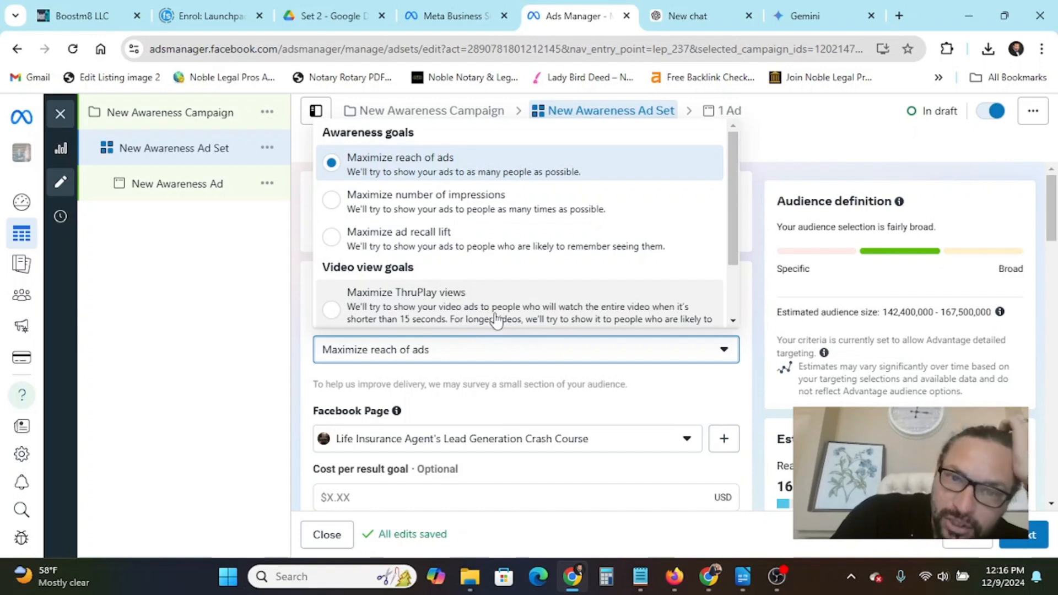
scroll(496, 320, "down", 2)
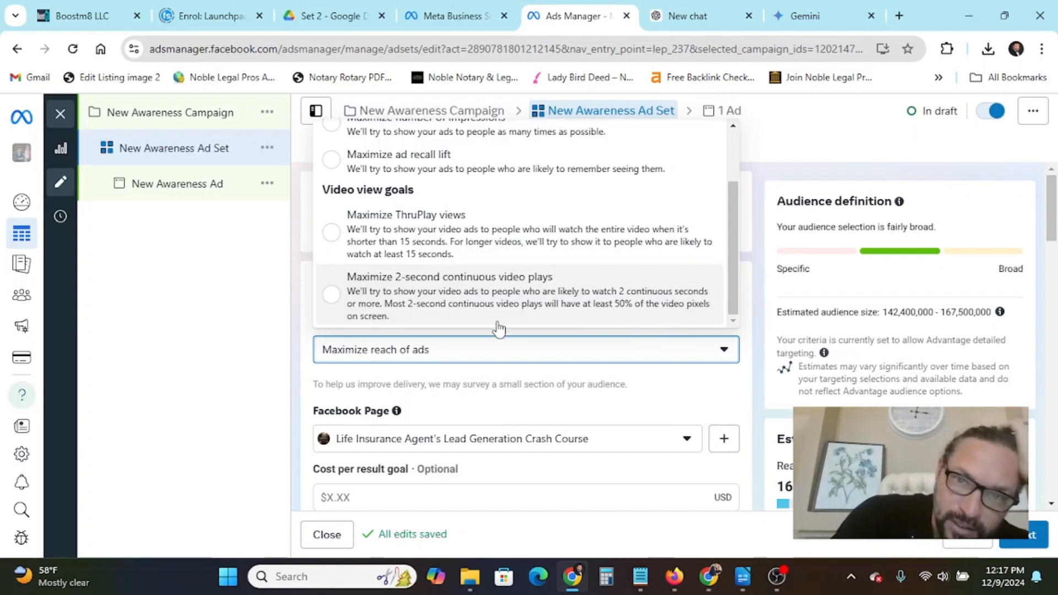
scroll(331, 270, "up", 3)
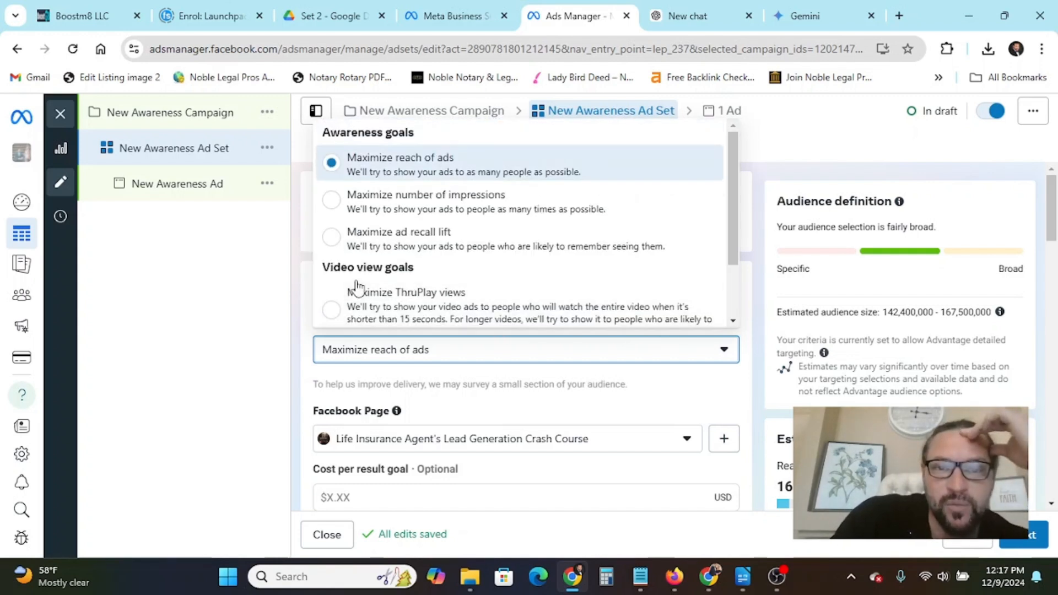
scroll(358, 289, "down", 2)
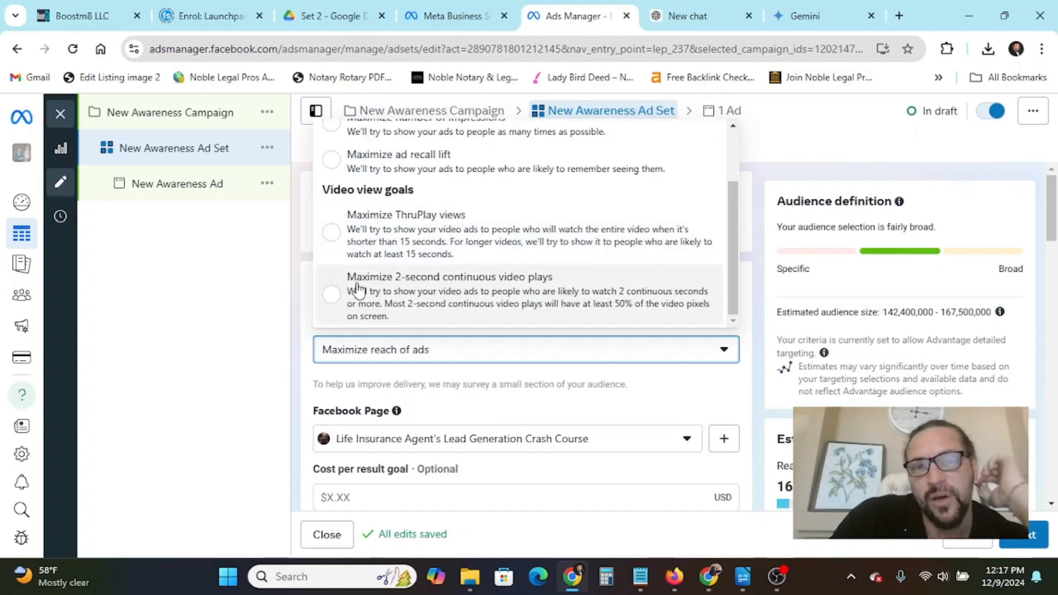
scroll(357, 288, "up", 2)
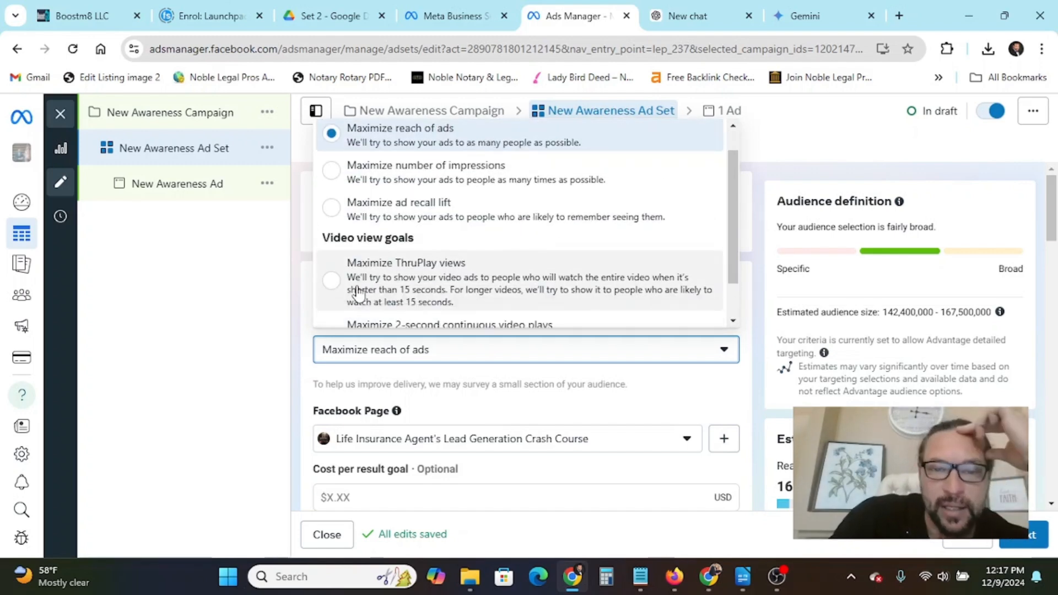
scroll(357, 292, "down", 2)
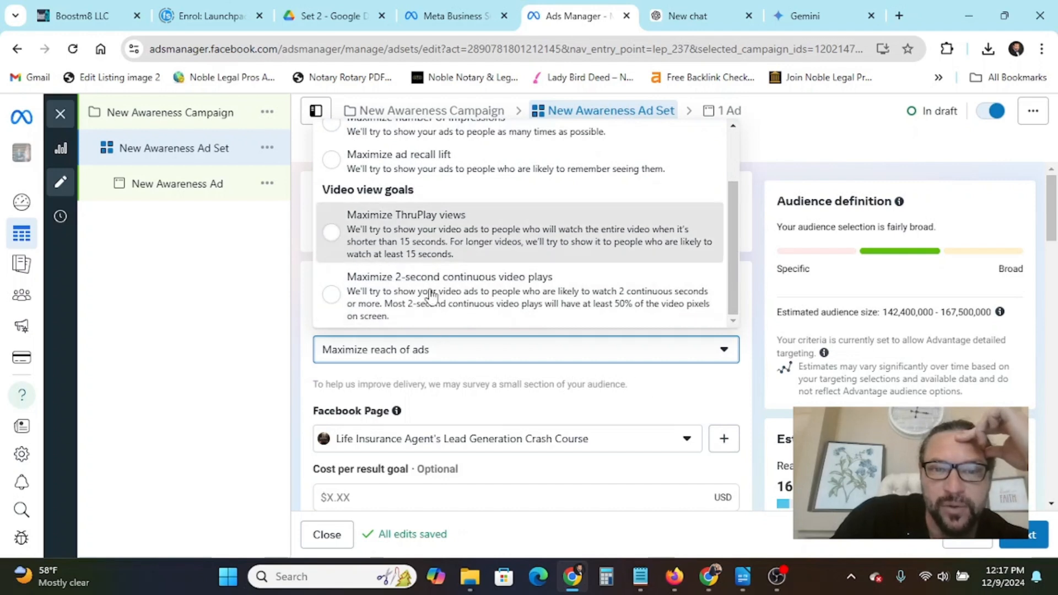
left_click(355, 248)
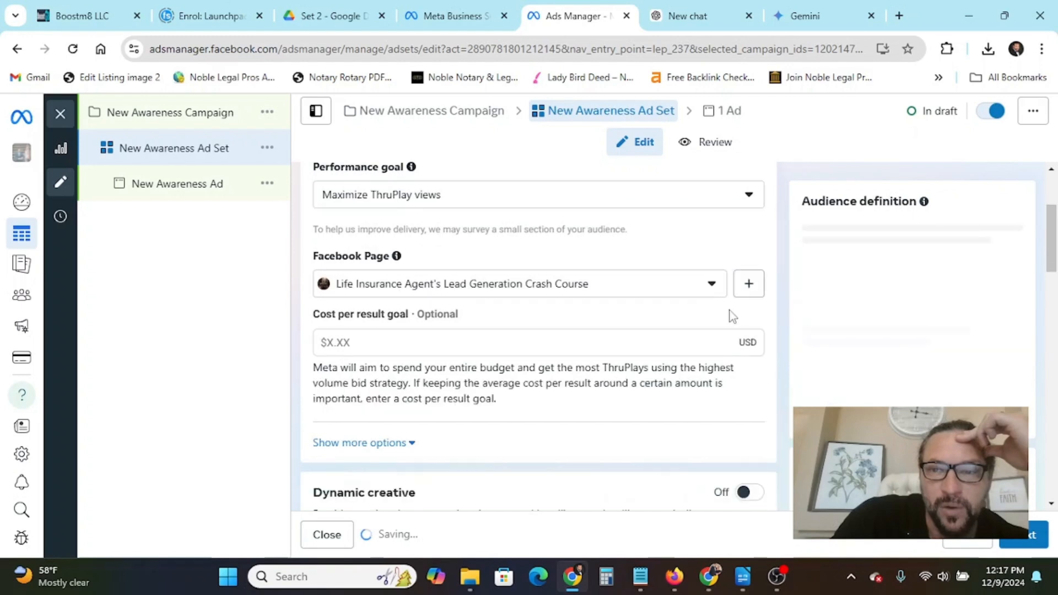
Look over the Create Page form from the ad set's Facebook Page setting and close it without creating a Page
left_click(712, 288)
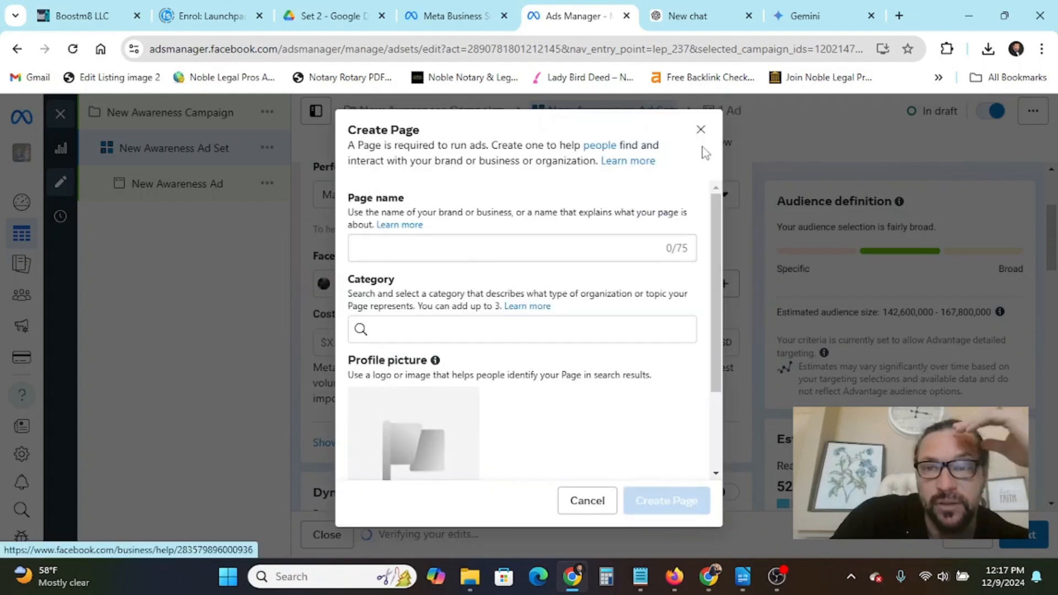
scroll(706, 146, "down", 2)
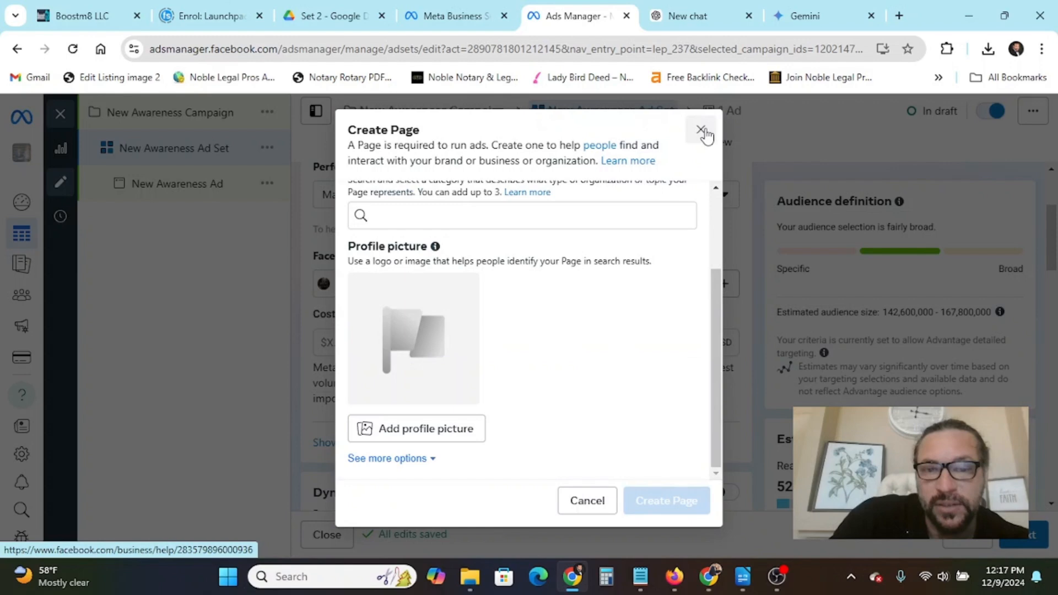
left_click(701, 131)
Examine the ad set's Facebook Page, cost per result goal, dynamic creative, daily budget, schedule and audience controls
scroll(342, 294, "up", 2)
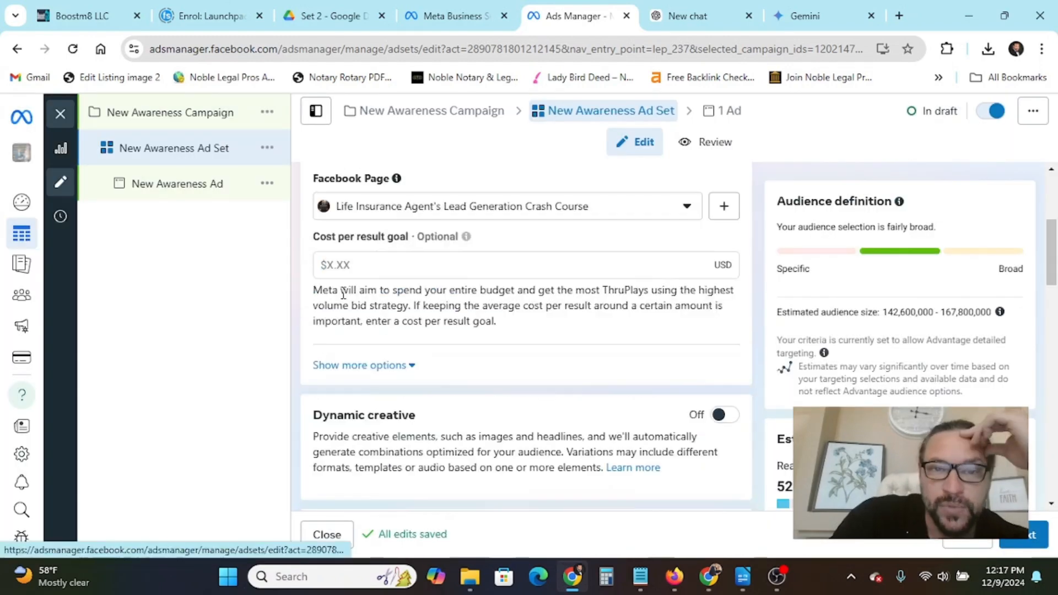
scroll(402, 295, "up", 2)
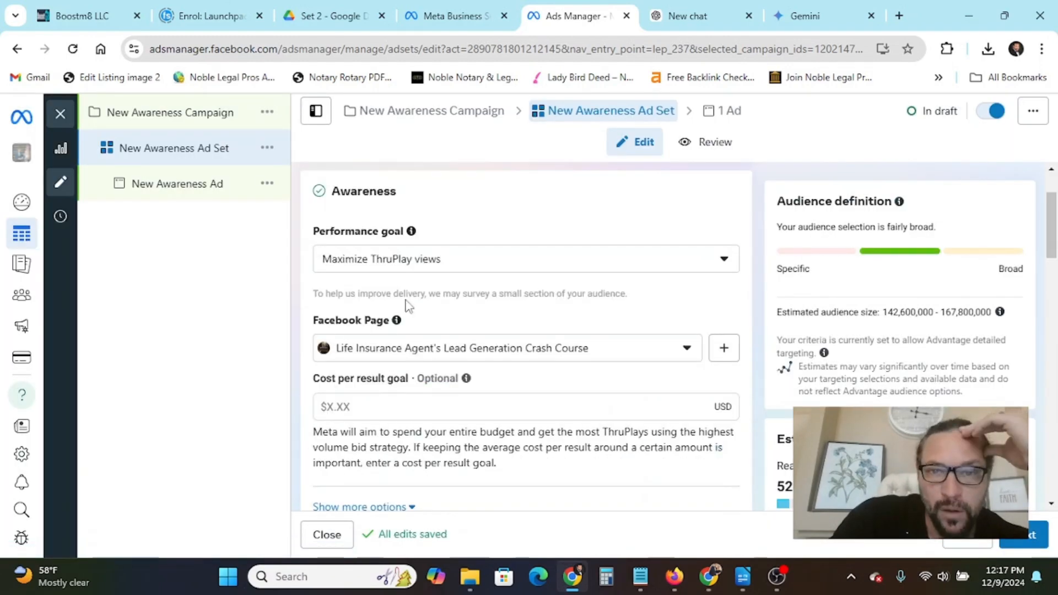
scroll(430, 319, "up", 1)
scroll(457, 335, "down", 3)
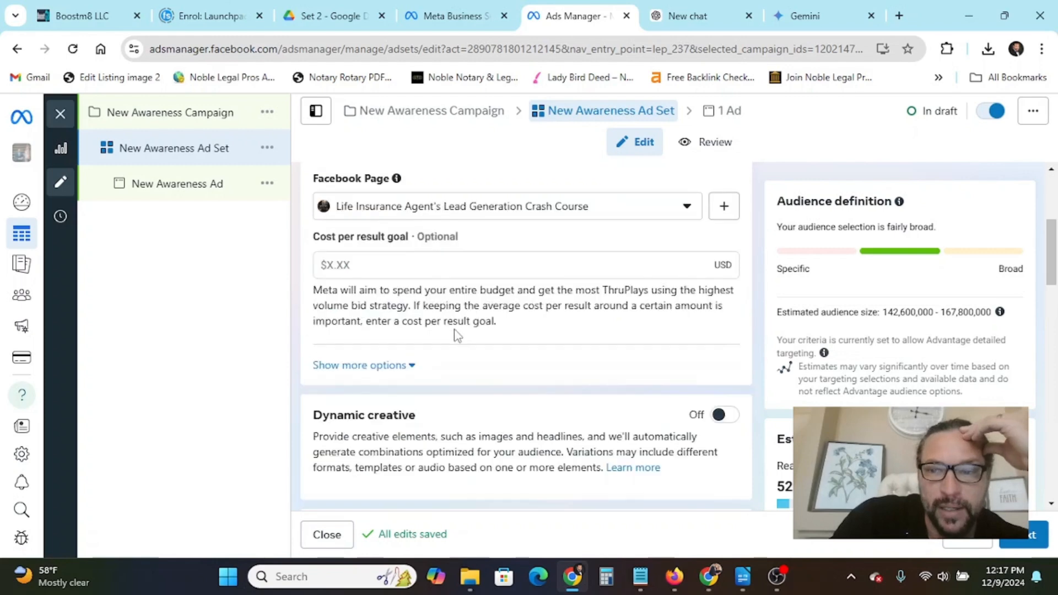
scroll(456, 334, "down", 3)
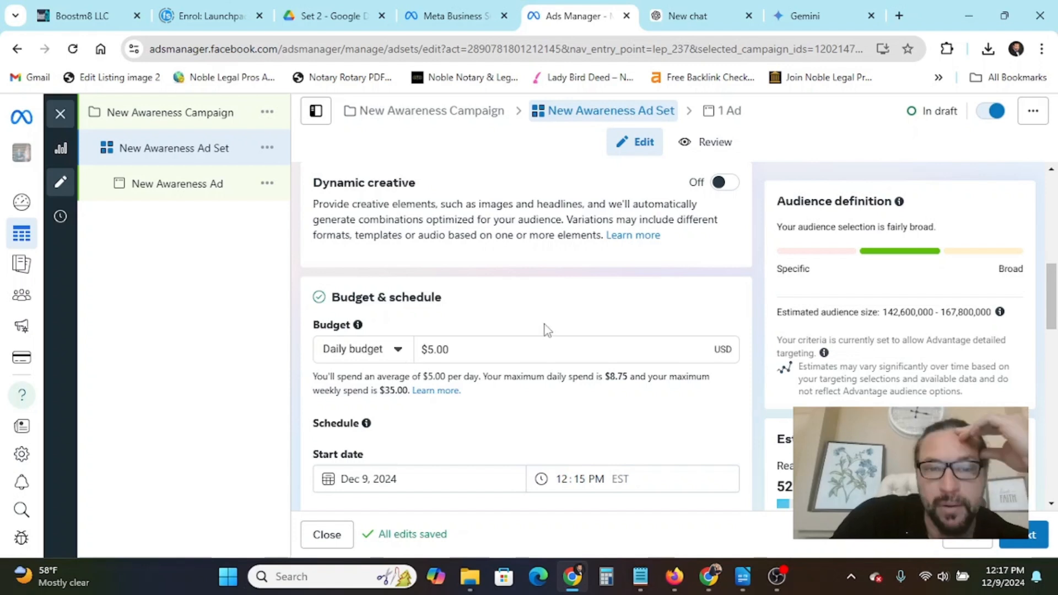
scroll(523, 326, "down", 2)
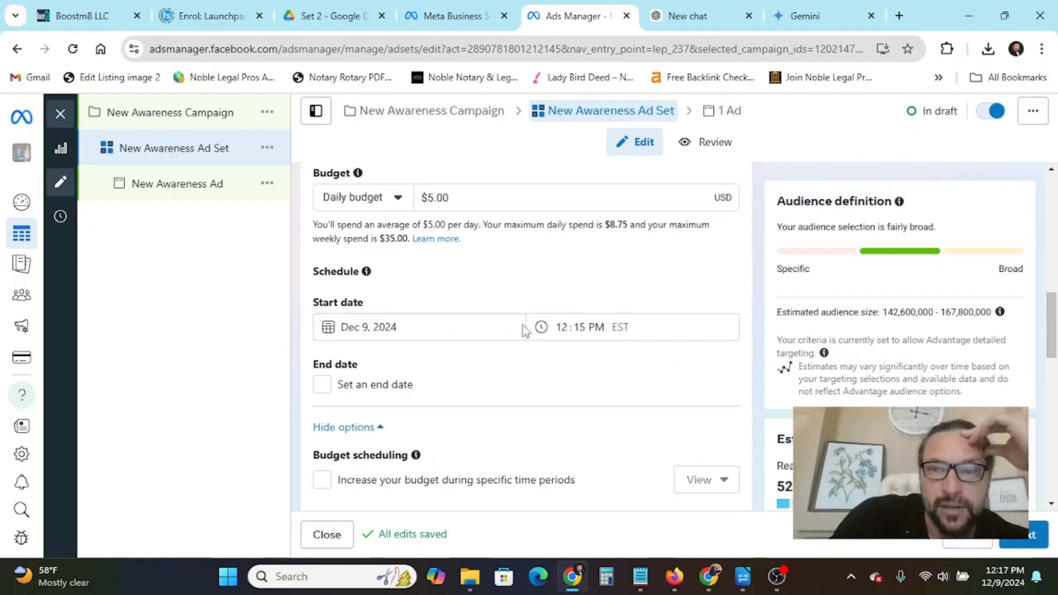
scroll(524, 326, "up", 4)
scroll(523, 325, "down", 4)
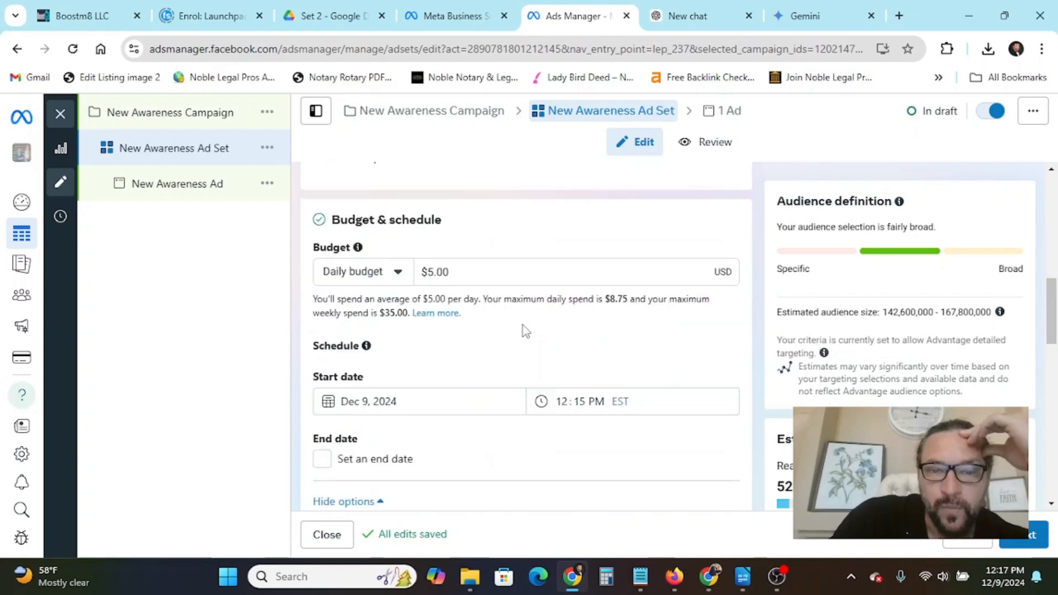
scroll(524, 331, "down", 3)
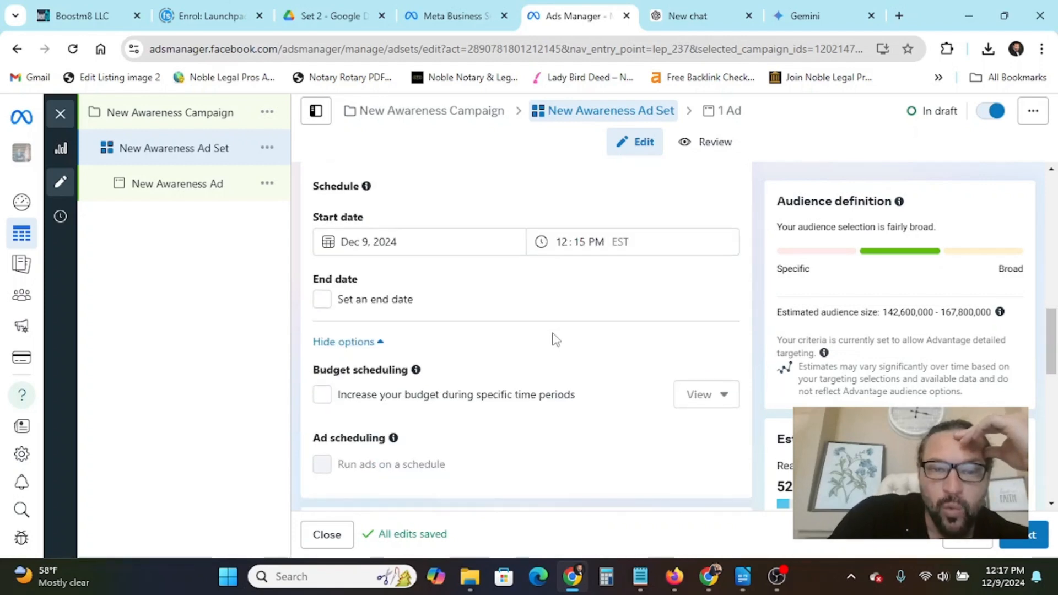
scroll(553, 338, "down", 3)
scroll(556, 340, "down", 2)
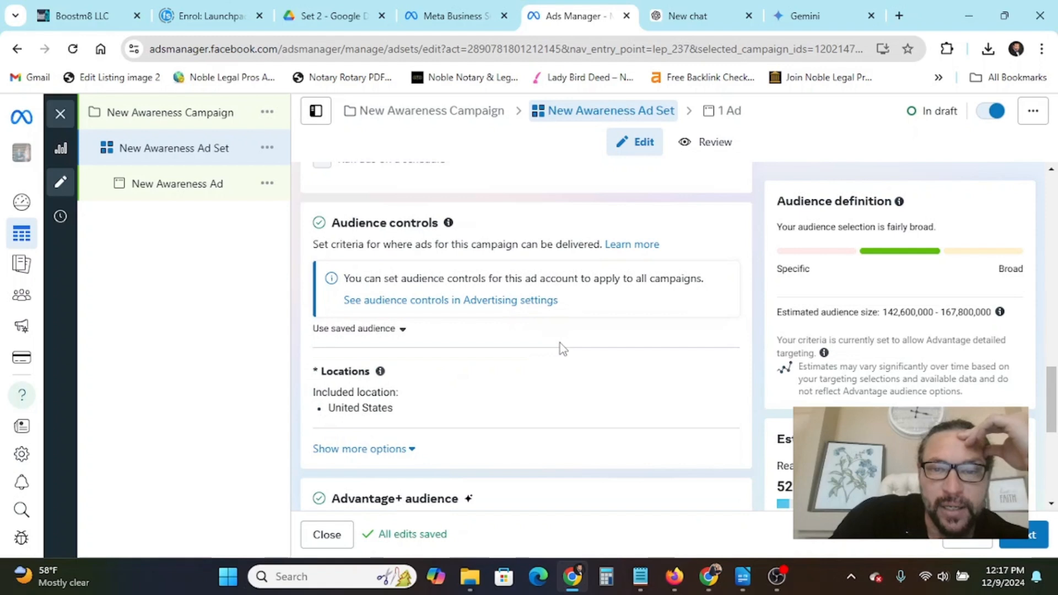
Change the ad set's audience location from the United States to the city of Volusia, Florida
scroll(560, 347, "down", 2)
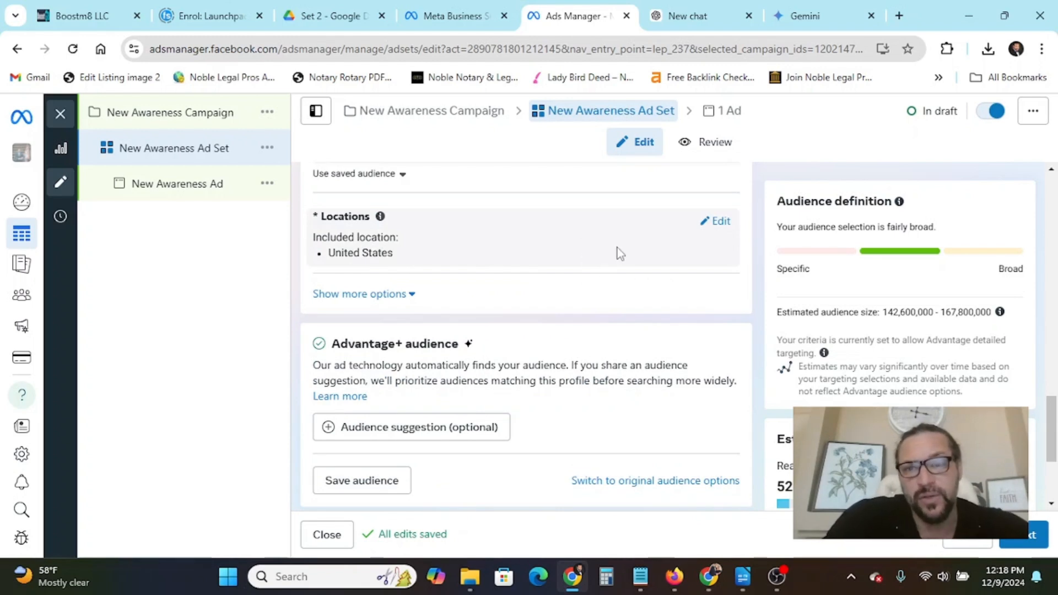
left_click(720, 222)
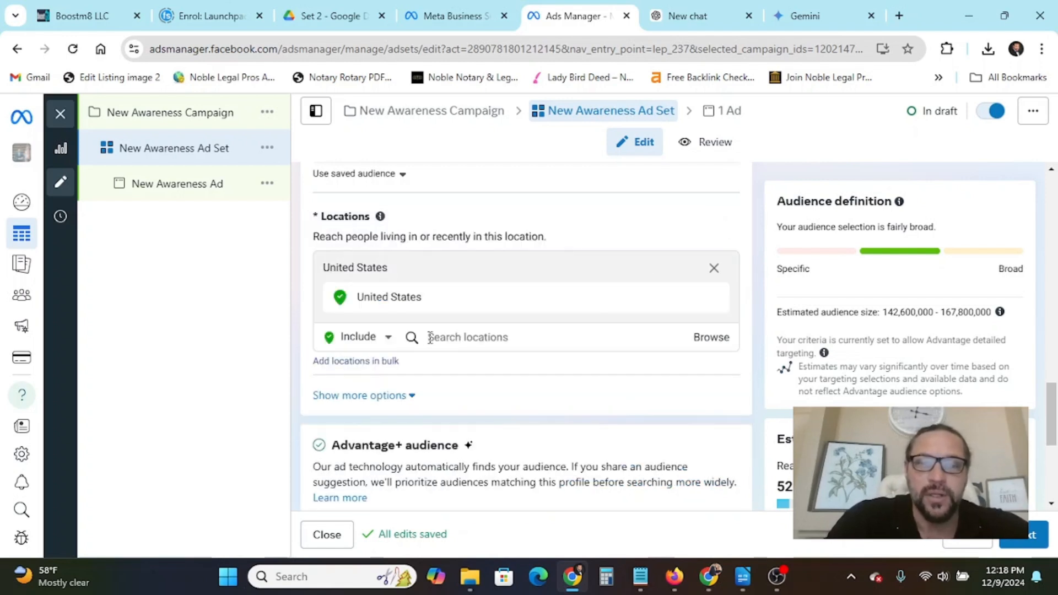
left_click(473, 343)
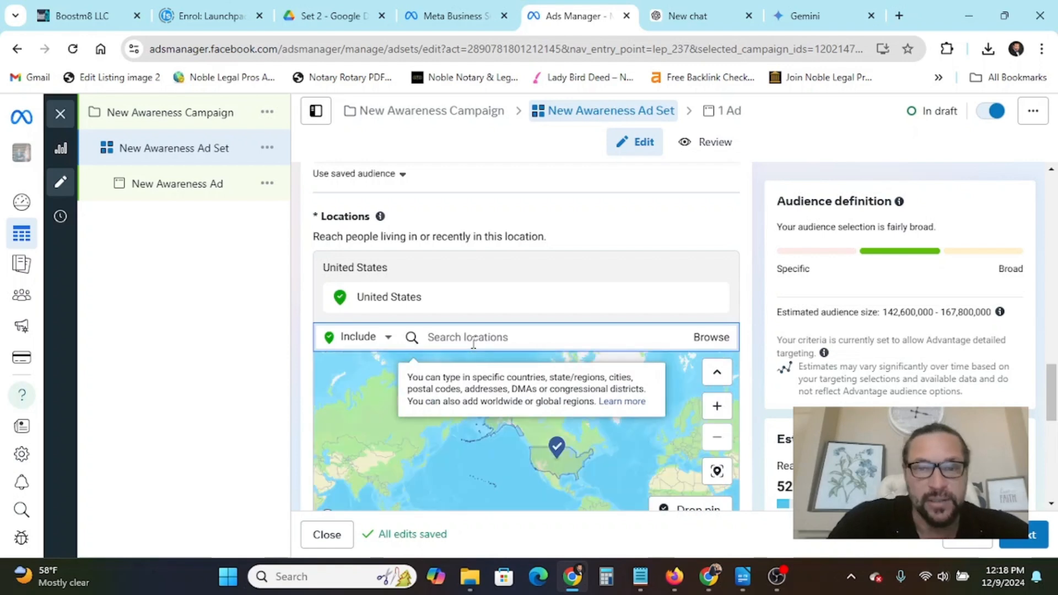
type("volusi")
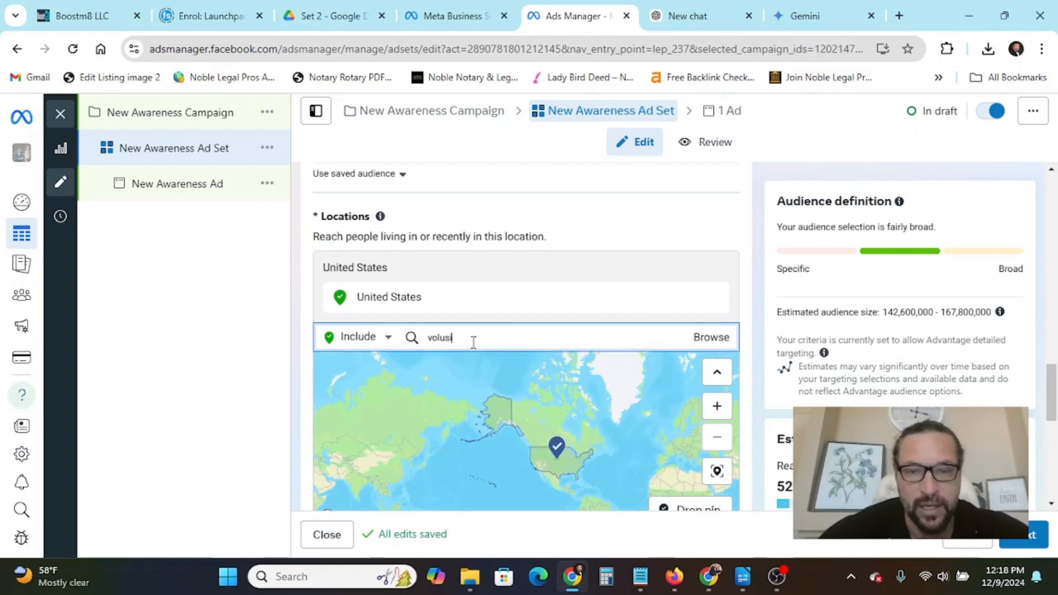
type("a")
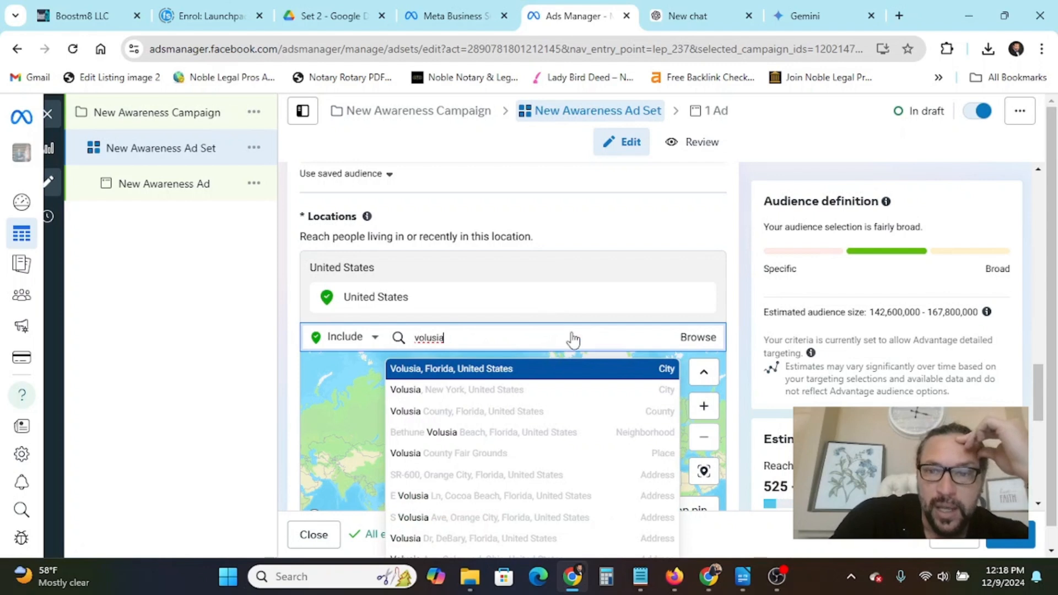
key("Return")
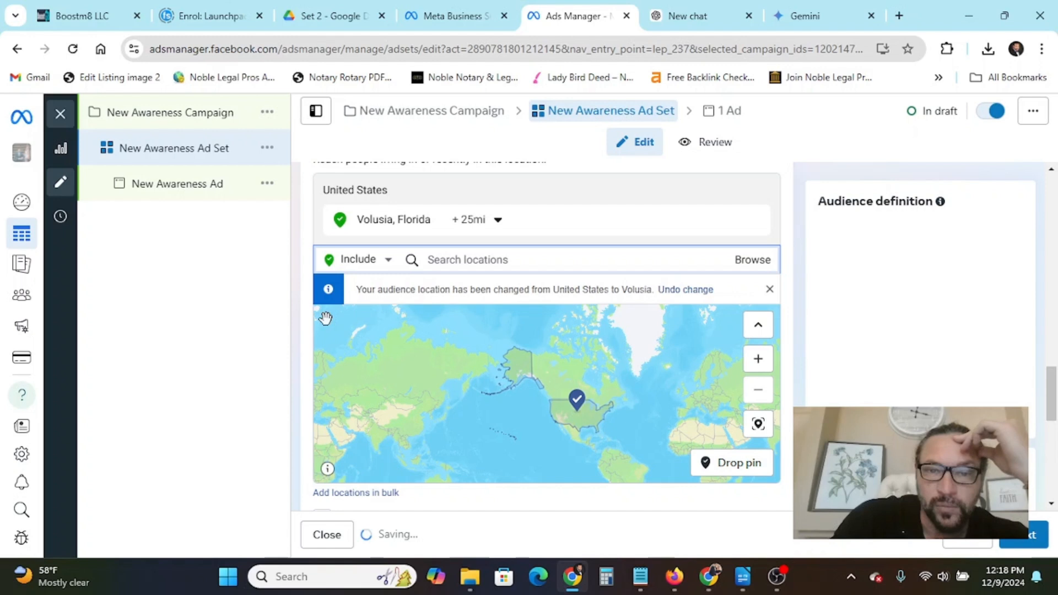
scroll(515, 397, "up", 3)
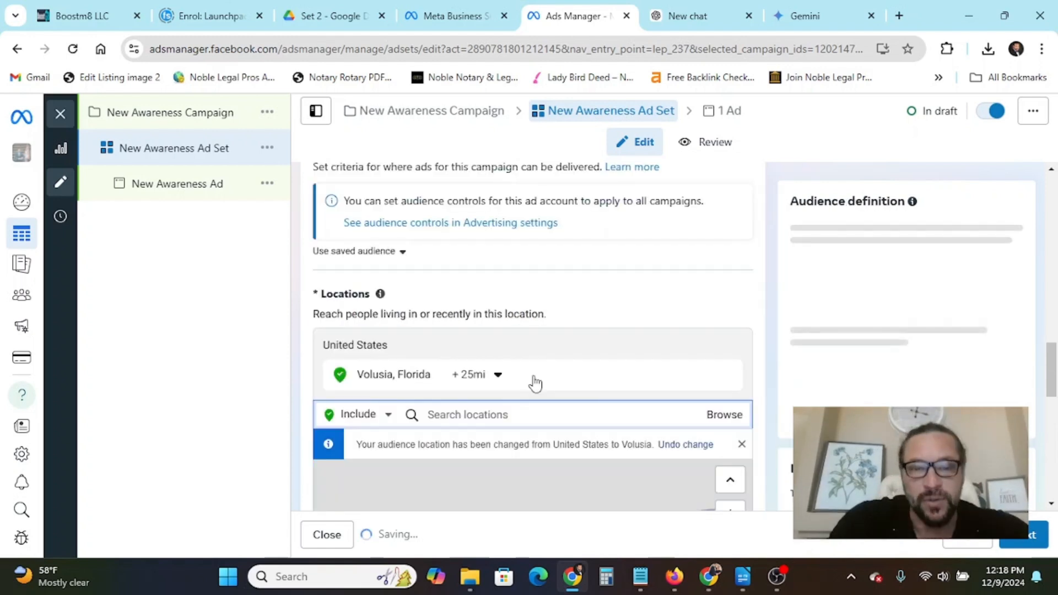
scroll(537, 381, "down", 3)
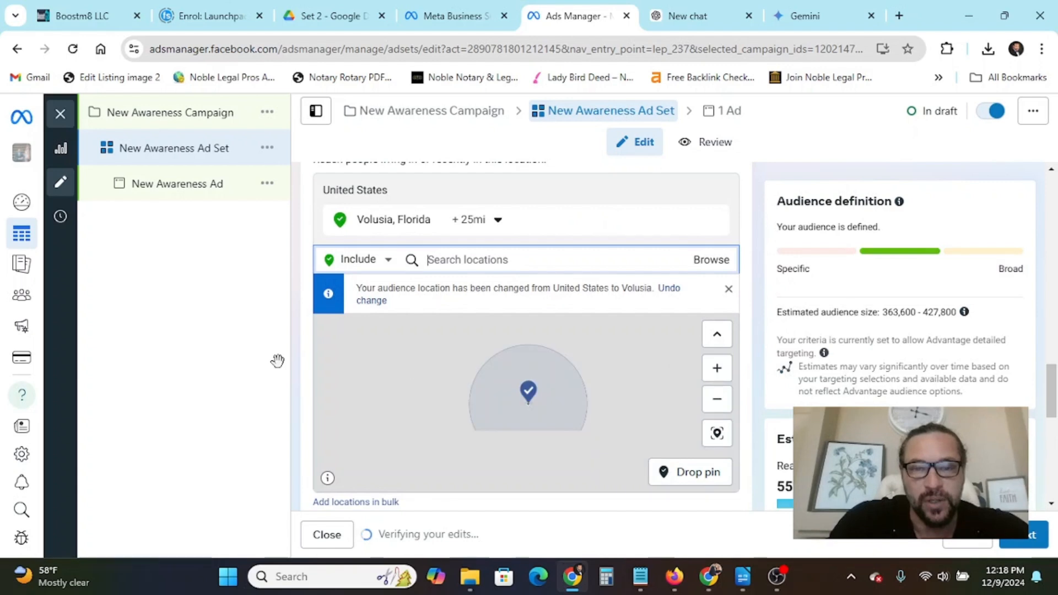
scroll(626, 355, "up", 5)
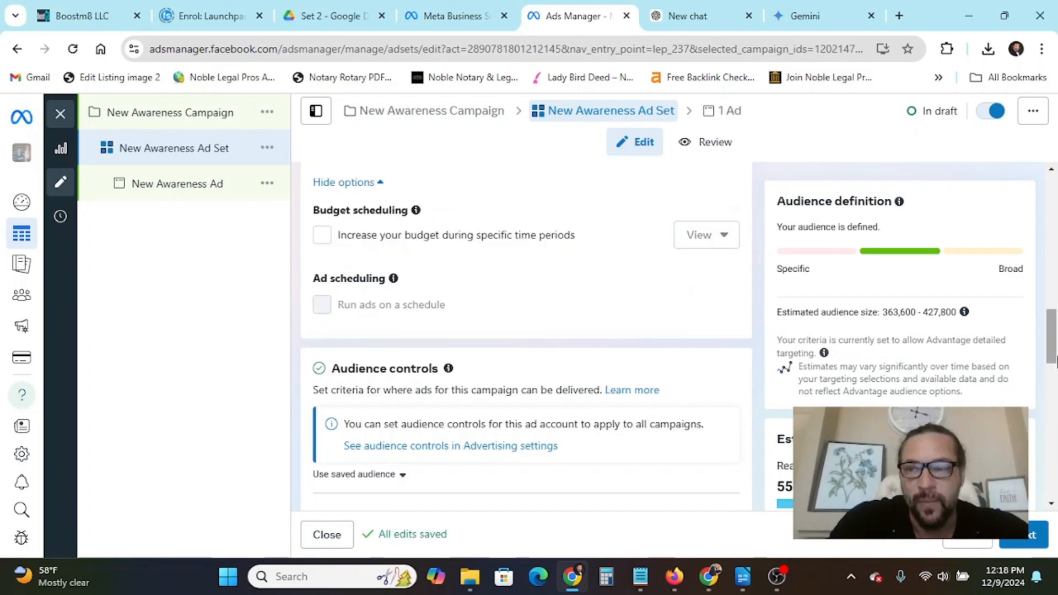
Switch the ad set from Advantage+ audience to the original audience options and confirm using the original audience
left_click_drag(1056, 361, 1056, 452)
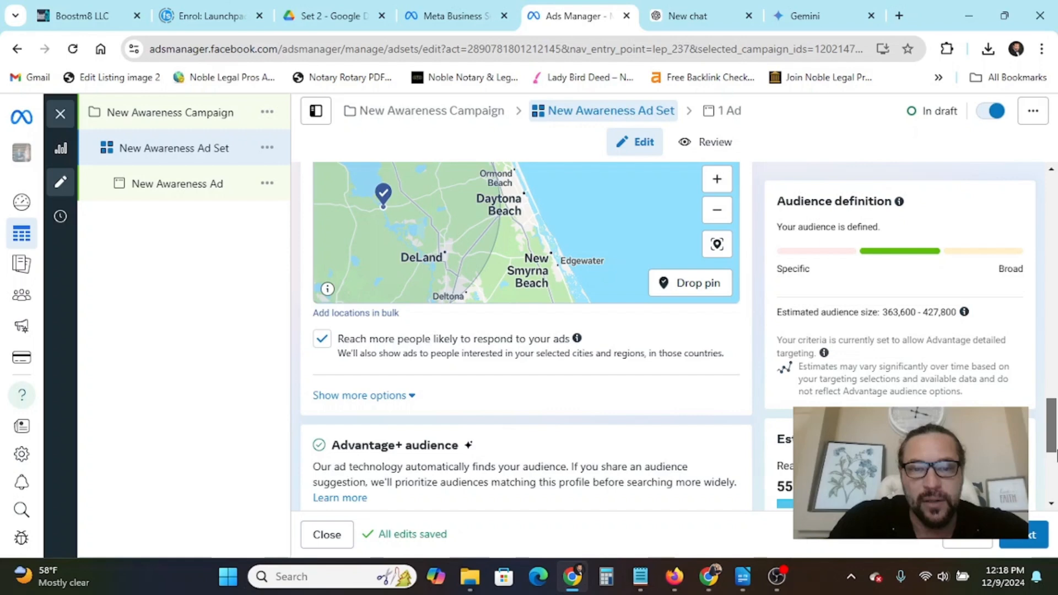
left_click_drag(1055, 452, 1056, 477)
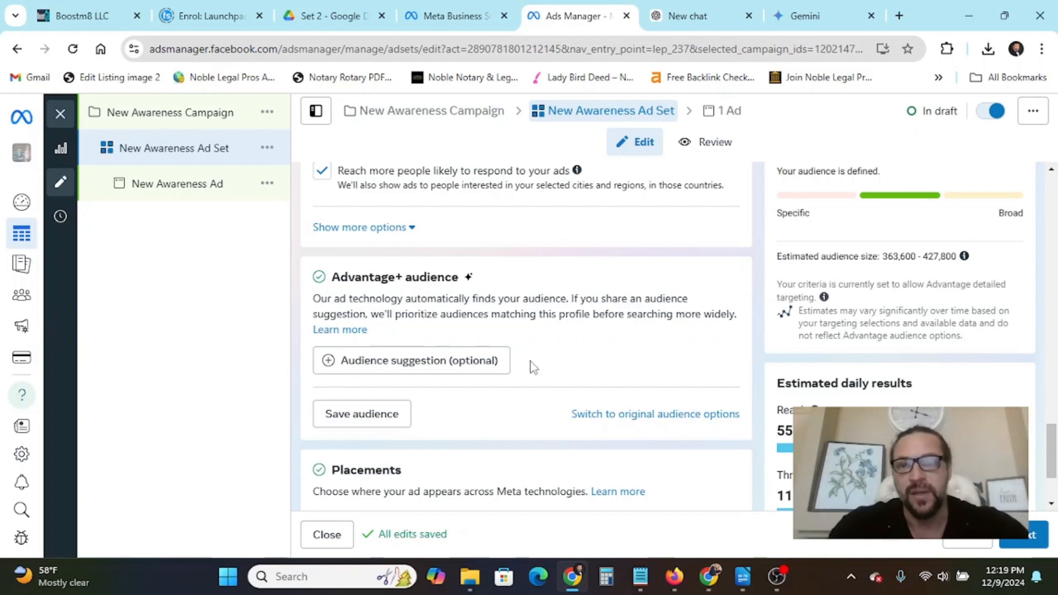
scroll(538, 364, "down", 2)
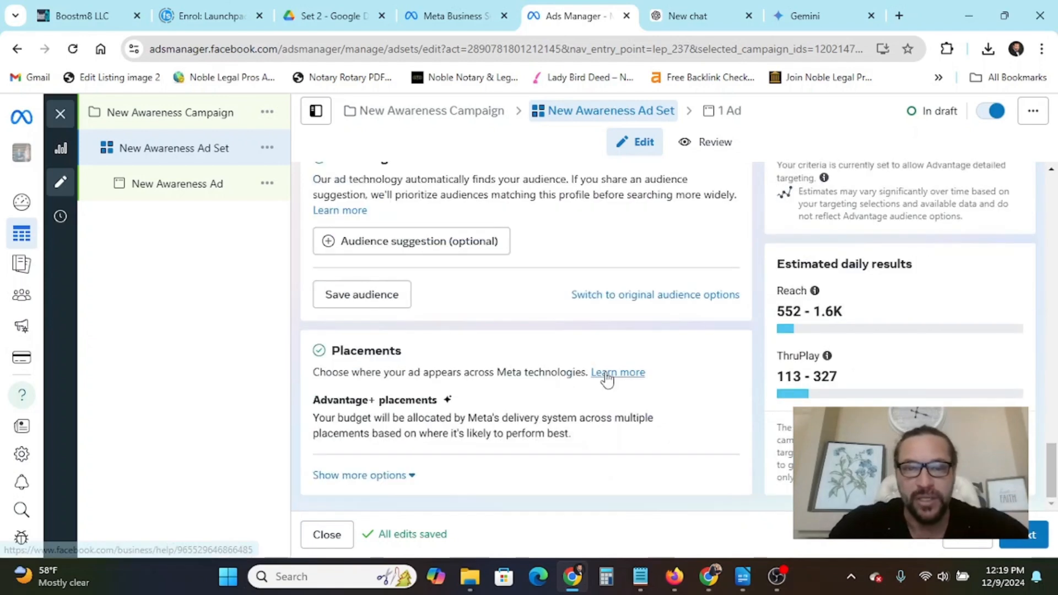
scroll(608, 378, "up", 4)
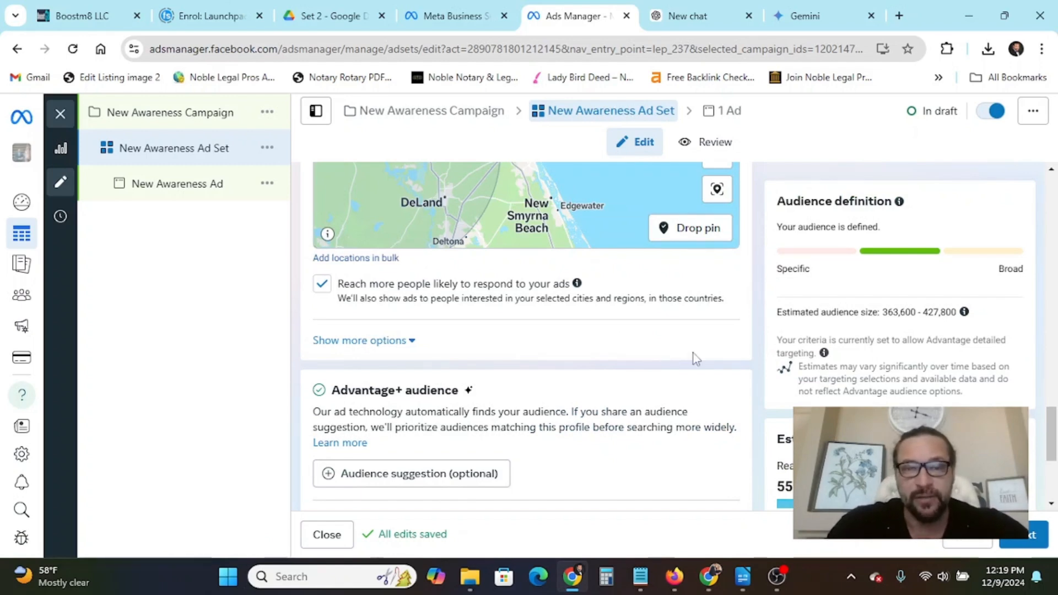
scroll(519, 387, "down", 3)
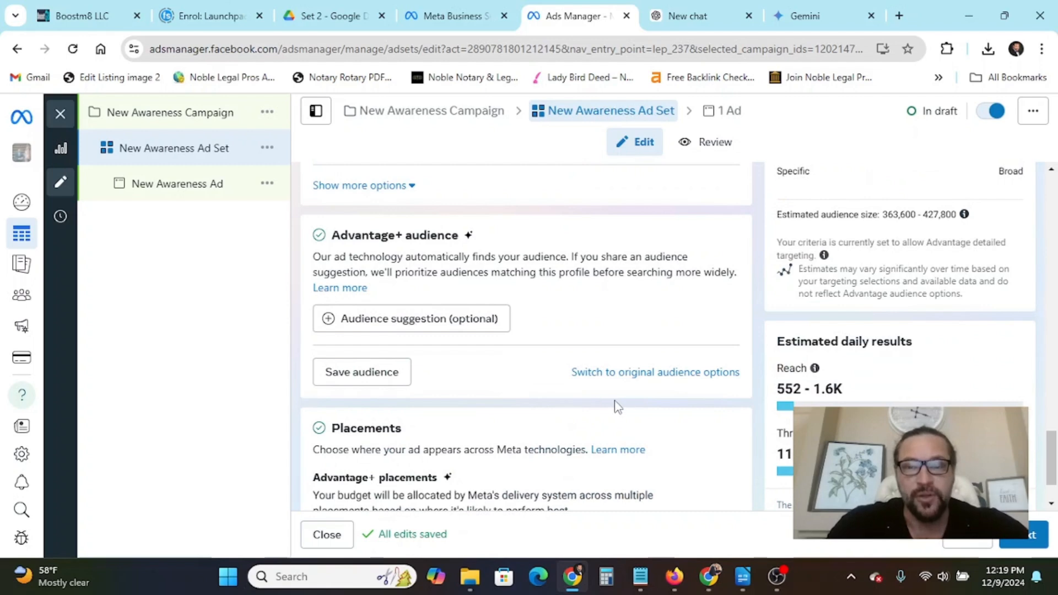
scroll(501, 426, "up", 3)
scroll(502, 422, "down", 3)
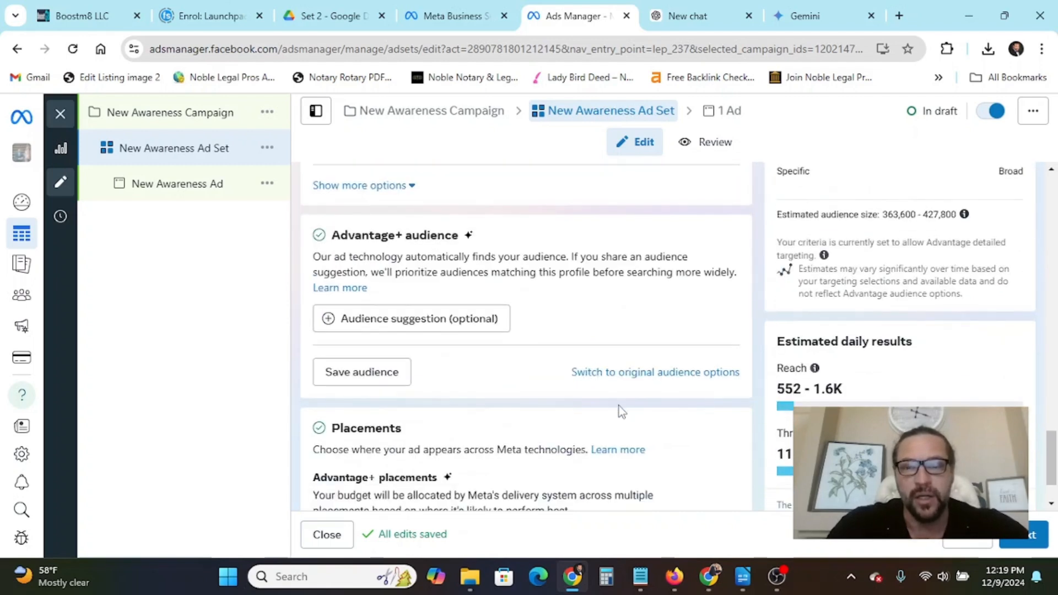
left_click(635, 375)
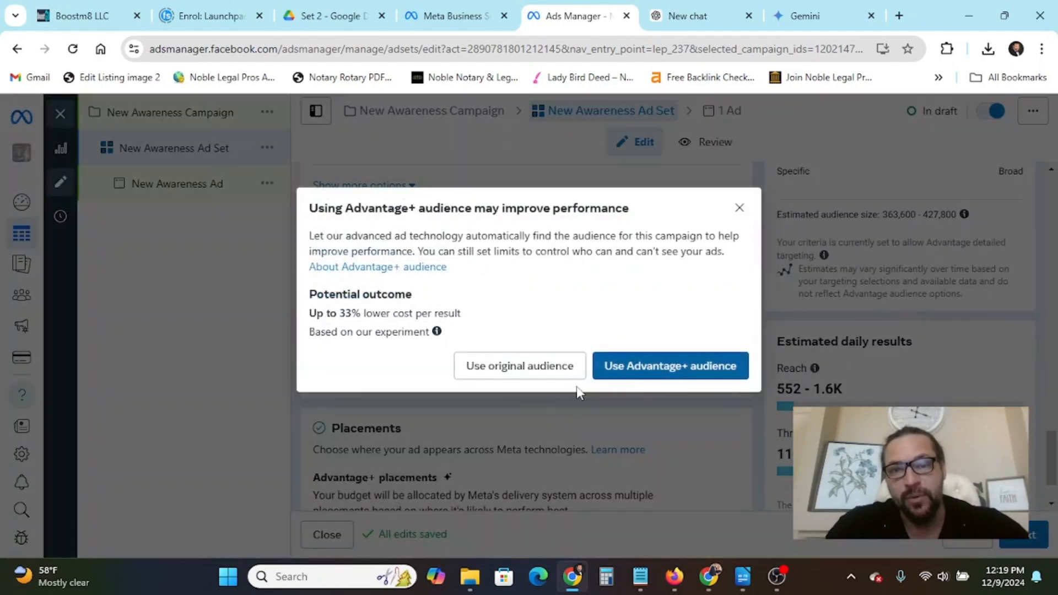
left_click(535, 370)
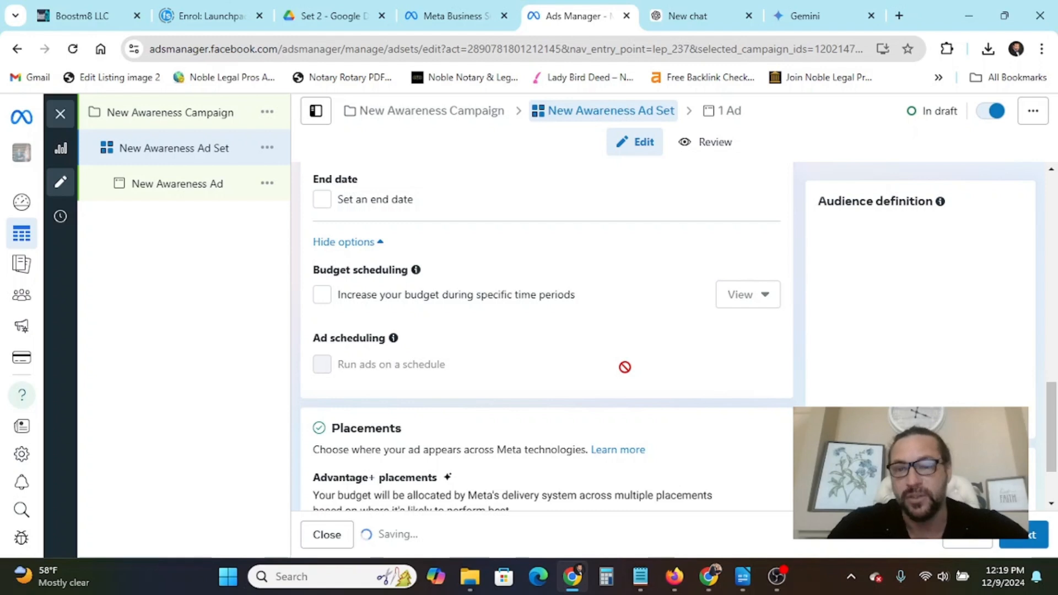
Turn off "Reach more people likely to respond to your ads" for the Volusia location in the original audience settings
scroll(619, 374, "down", 3)
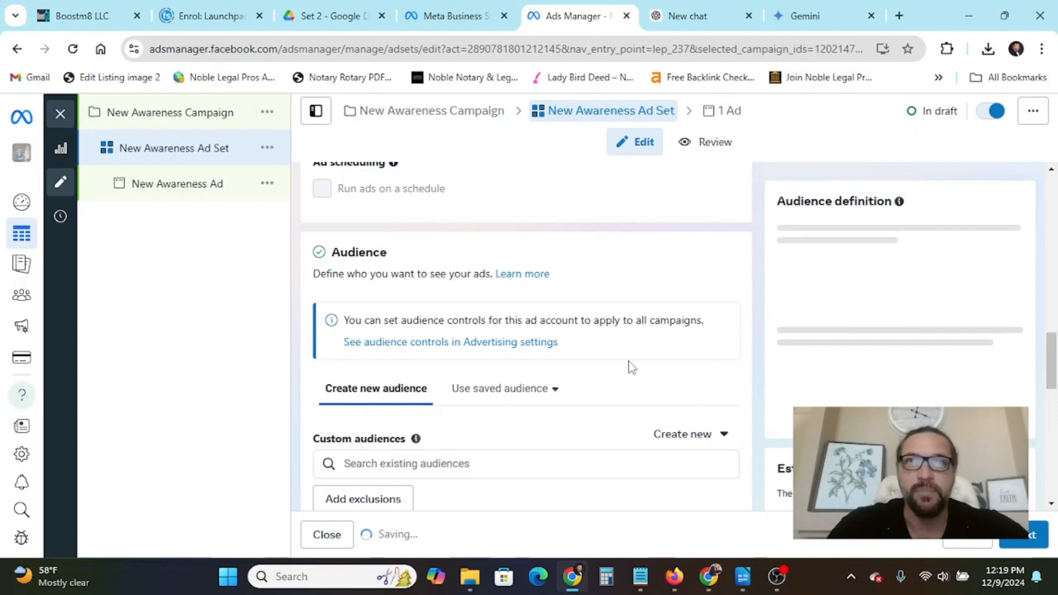
scroll(631, 367, "down", 3)
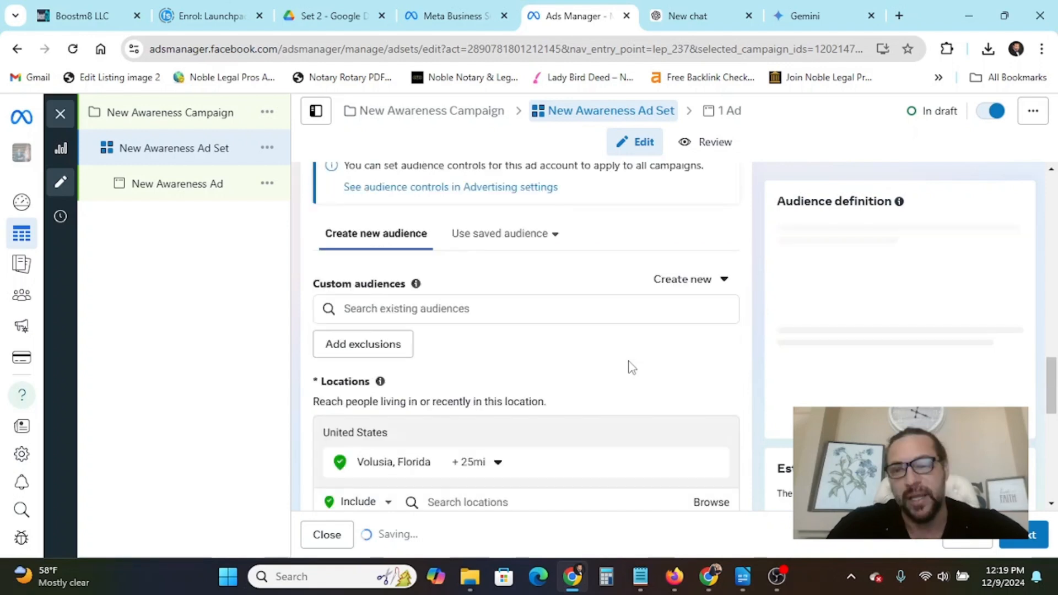
scroll(632, 367, "down", 6)
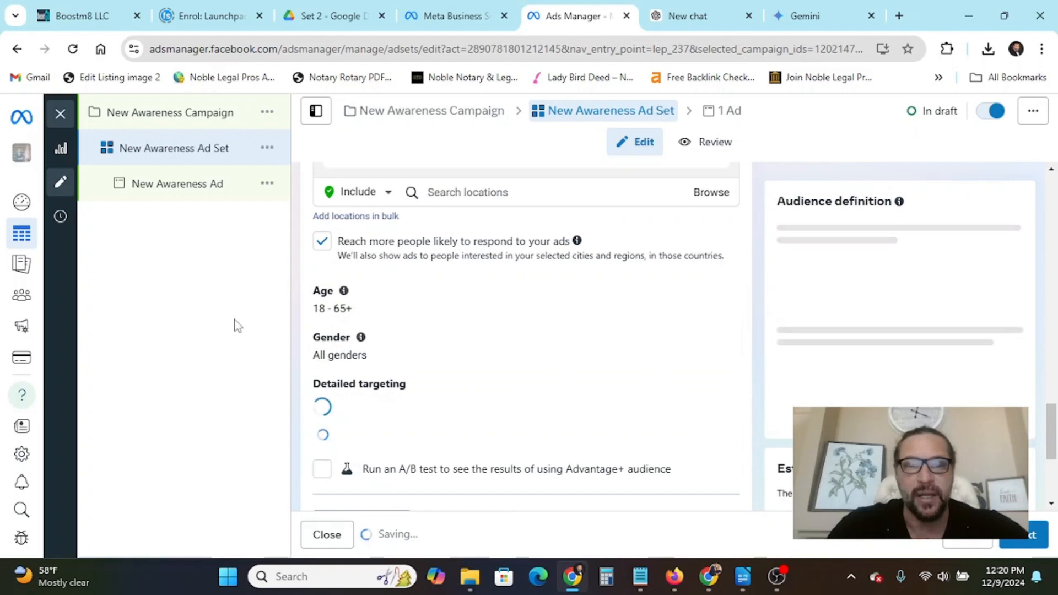
scroll(342, 417, "up", 2)
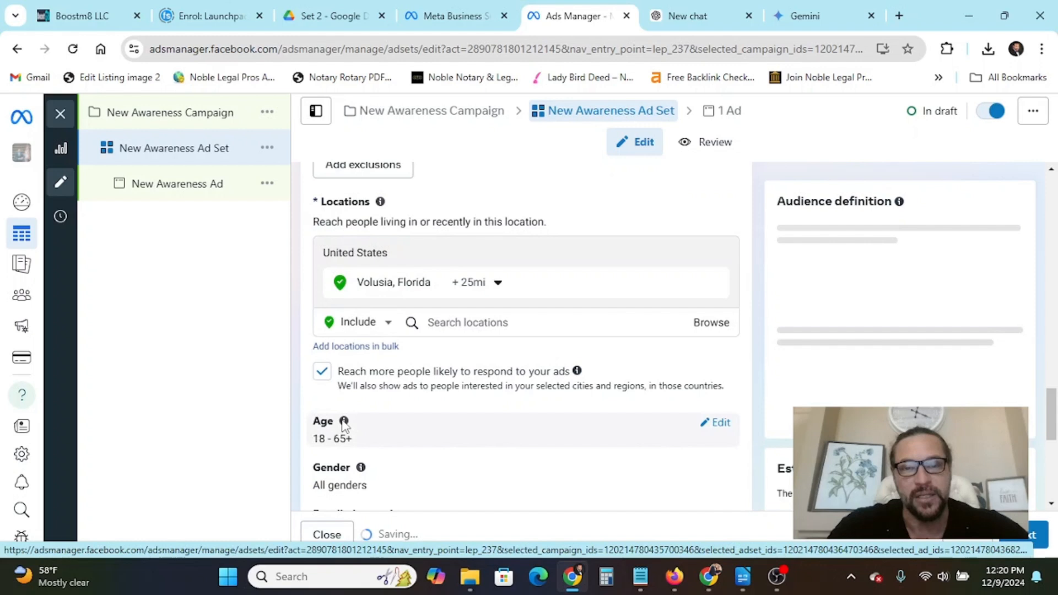
scroll(386, 408, "down", 1)
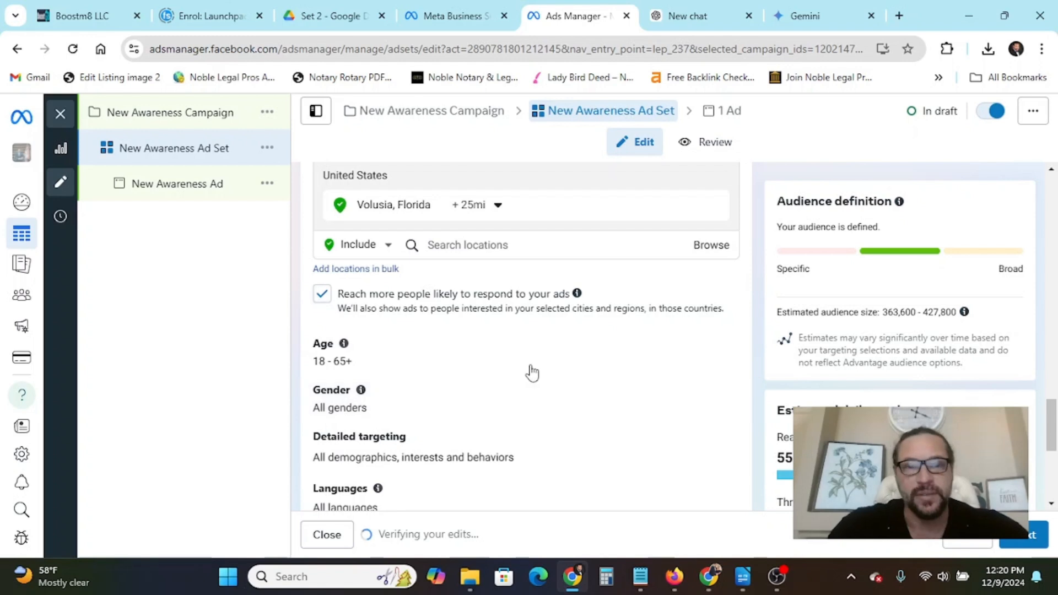
left_click(345, 307)
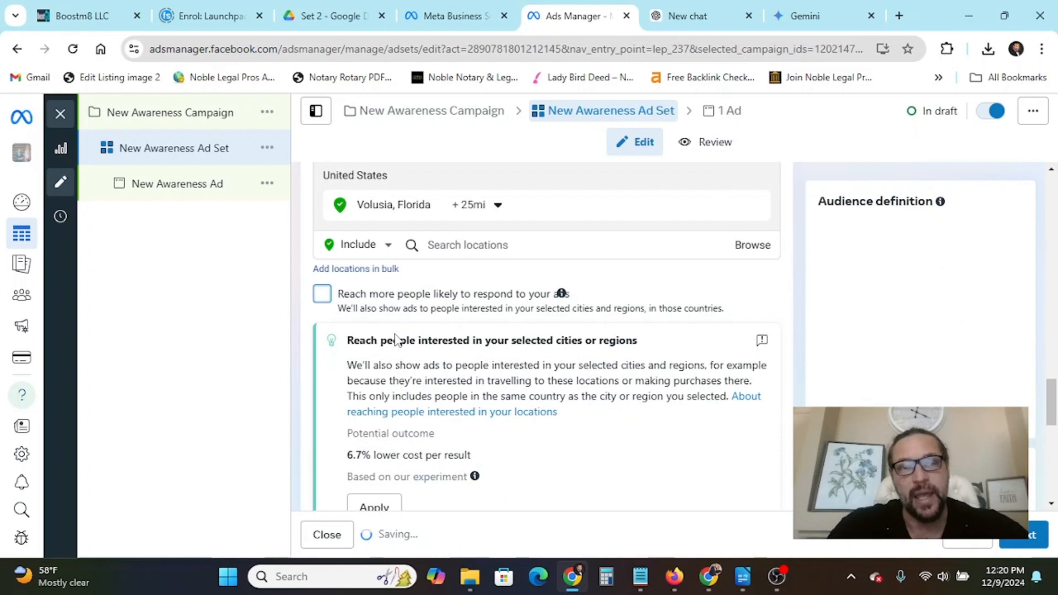
Review the age, gender, detailed targeting and language settings, and expand the placement options to examine brand safety and suitability
scroll(584, 395, "down", 6)
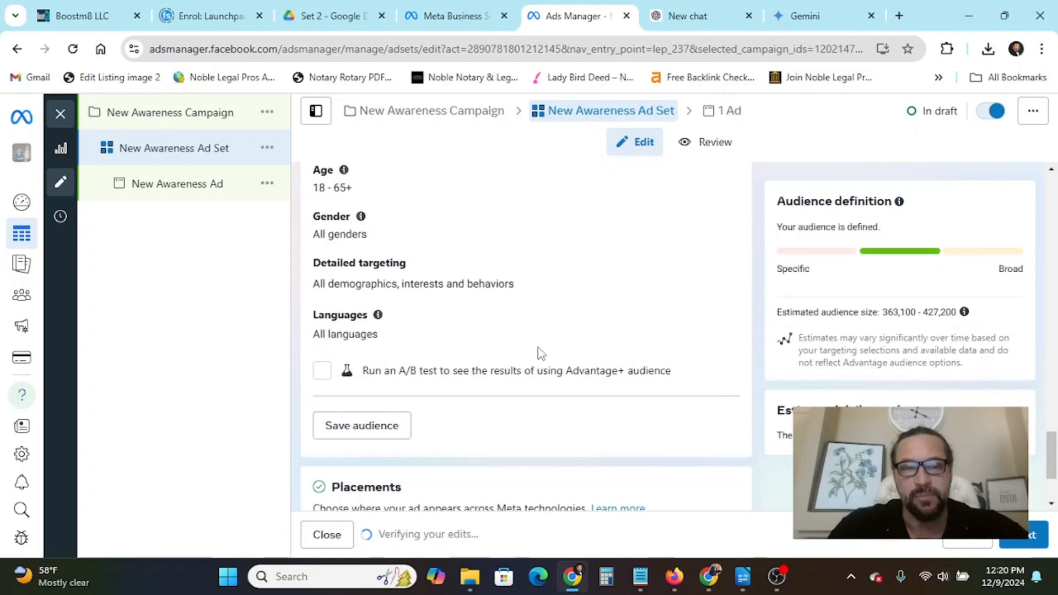
scroll(540, 353, "down", 2)
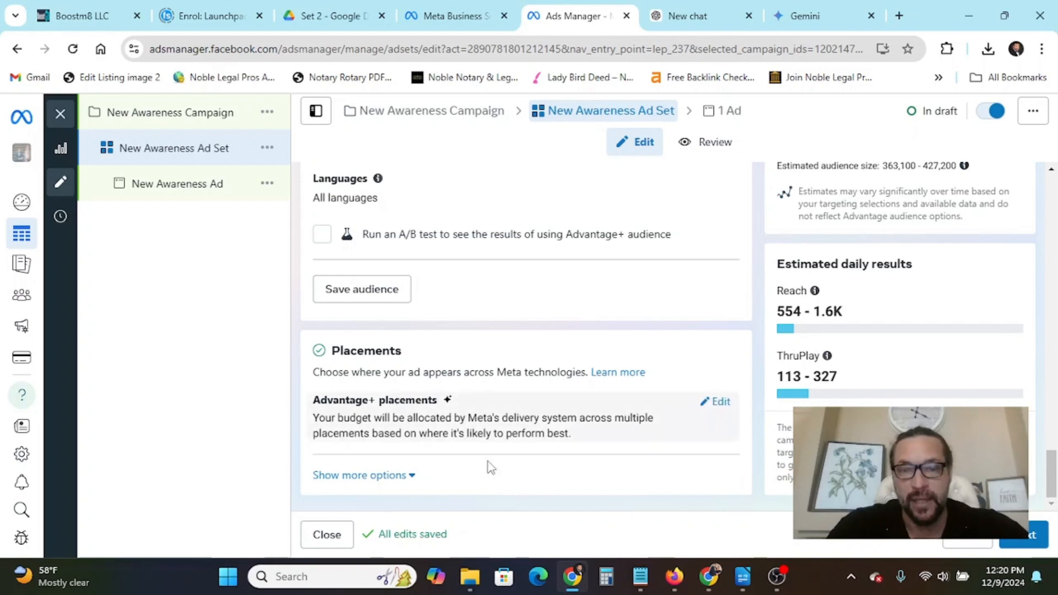
left_click(411, 474)
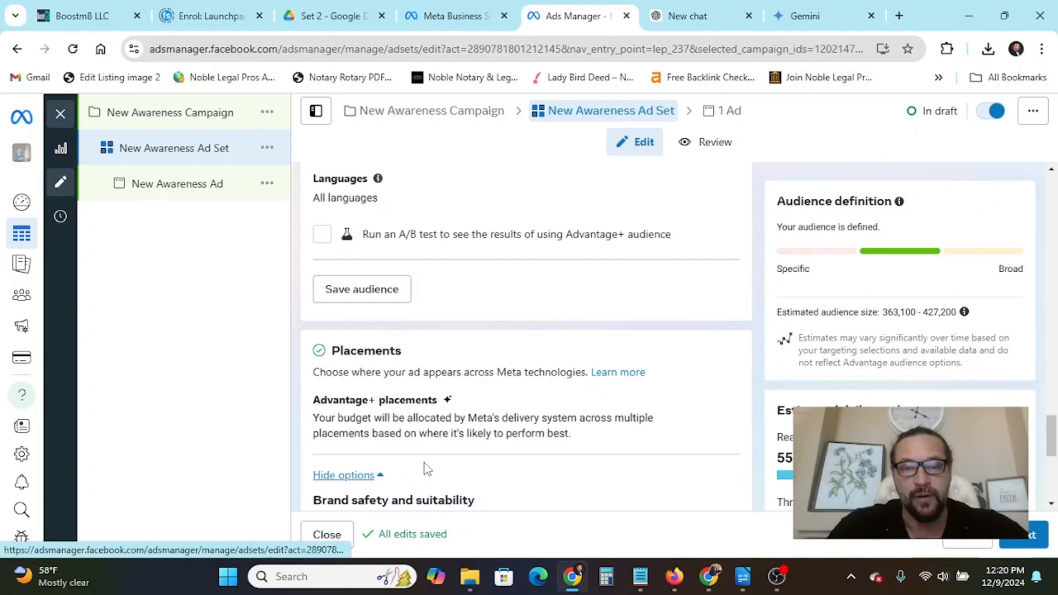
scroll(424, 463, "down", 5)
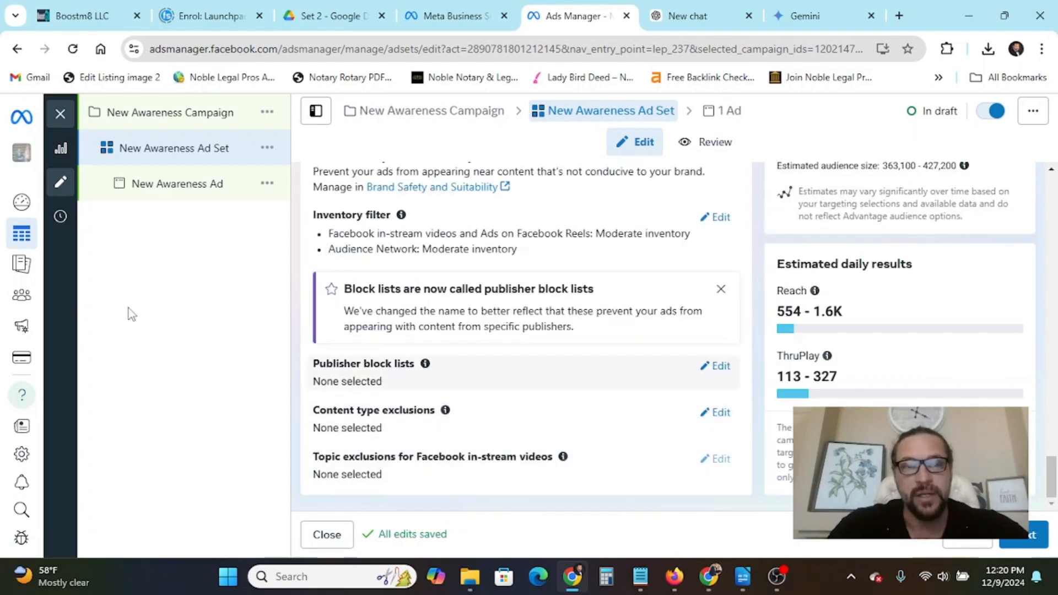
Open the New Awareness Ad and look over its name, partnership, Facebook Page and Instagram identity, and ad setup settings
left_click(214, 192)
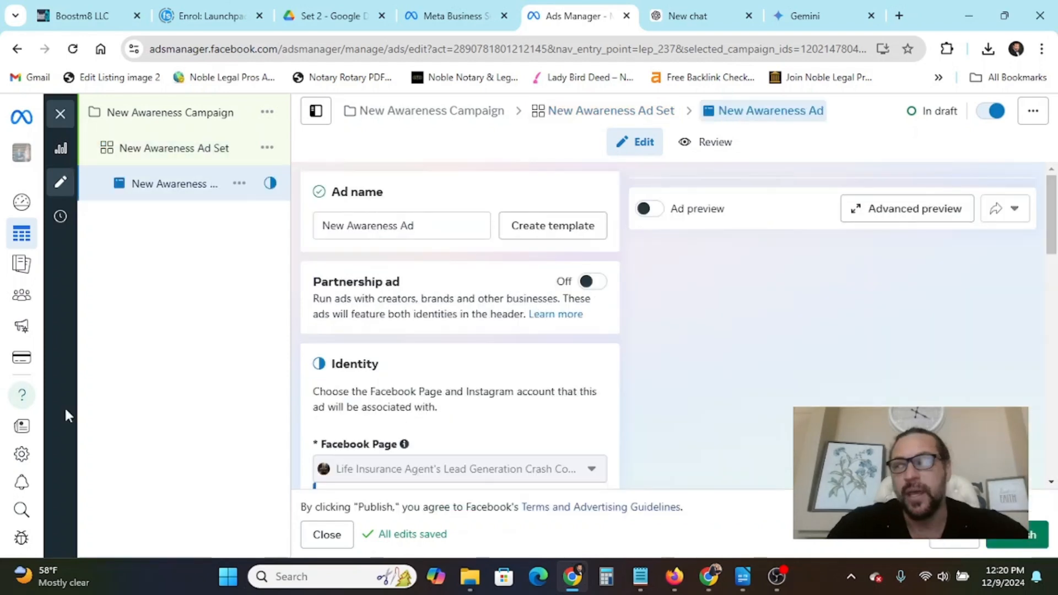
mouse_move(66, 413)
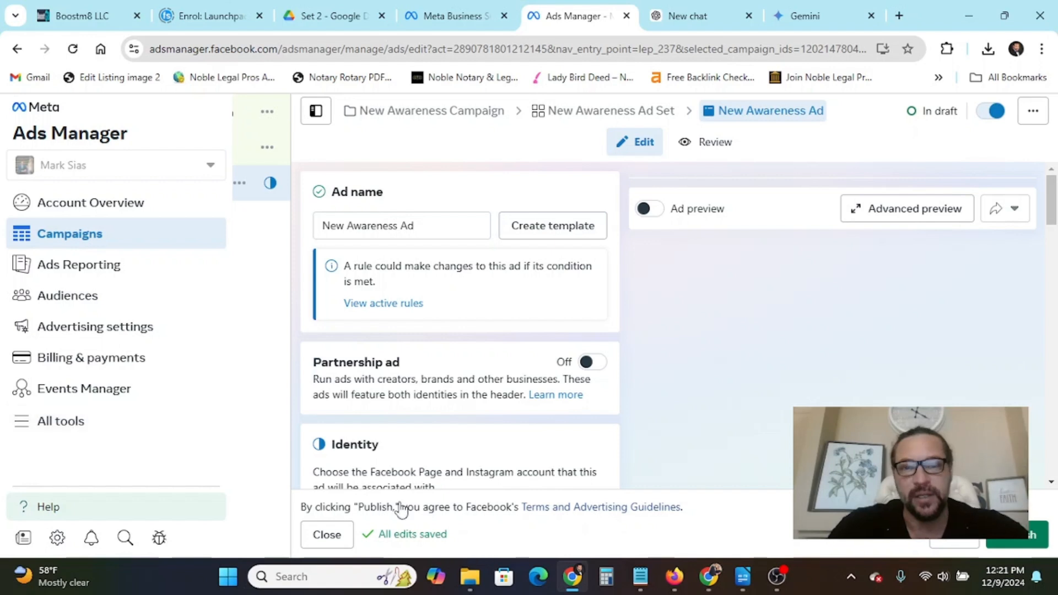
scroll(992, 376, "down", 4)
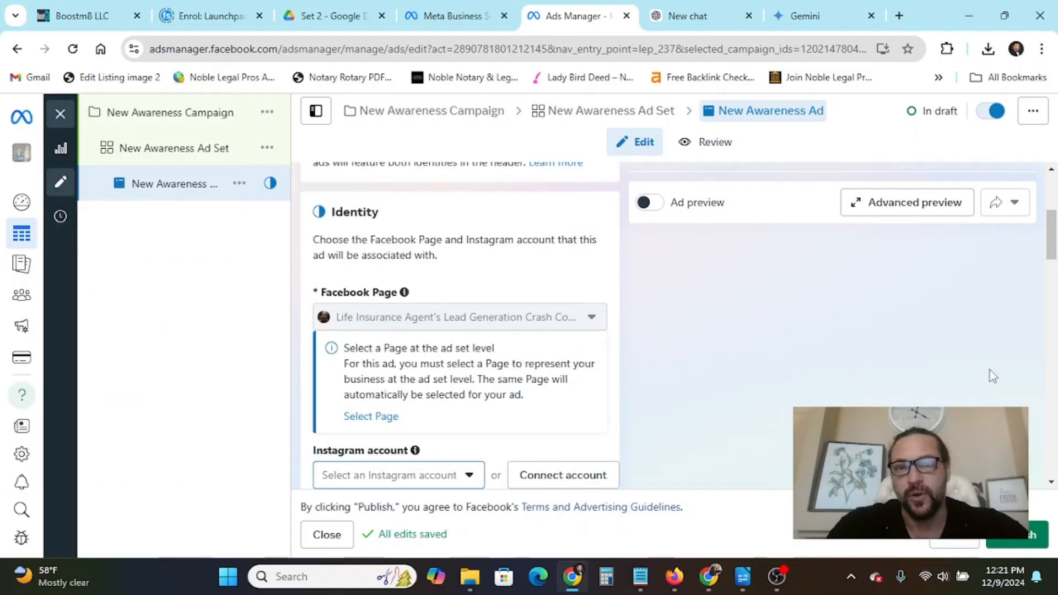
scroll(991, 370, "up", 1)
scroll(648, 324, "down", 3)
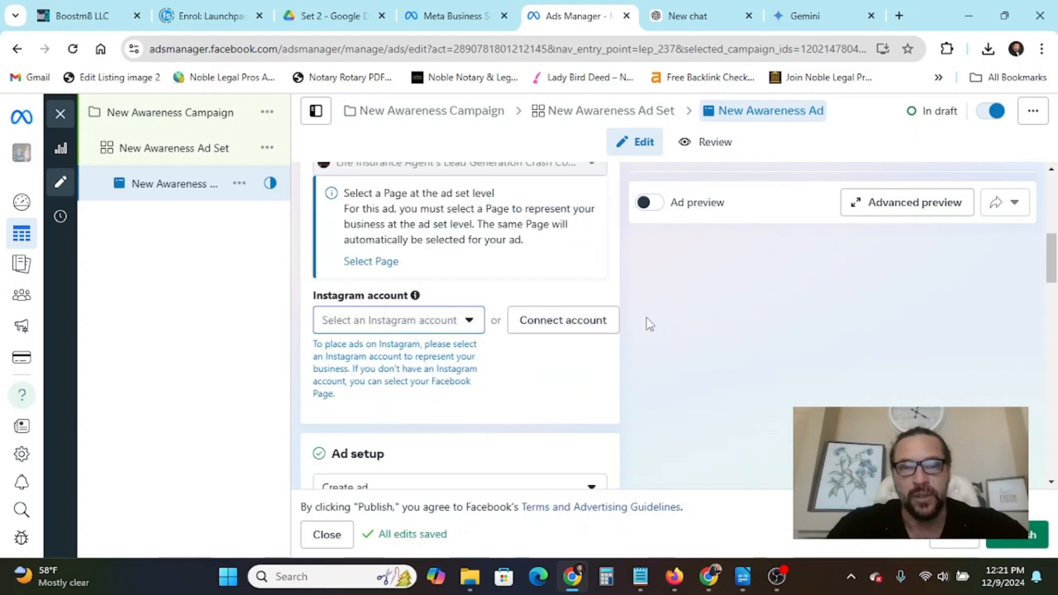
scroll(642, 324, "up", 2)
scroll(596, 314, "up", 1)
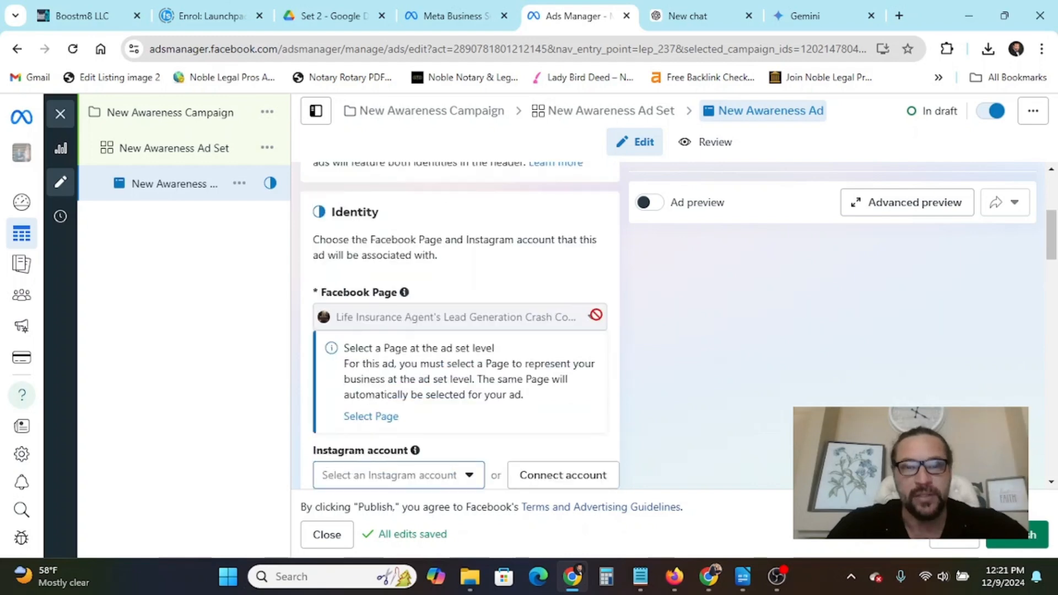
scroll(596, 315, "down", 5)
scroll(545, 300, "down", 2)
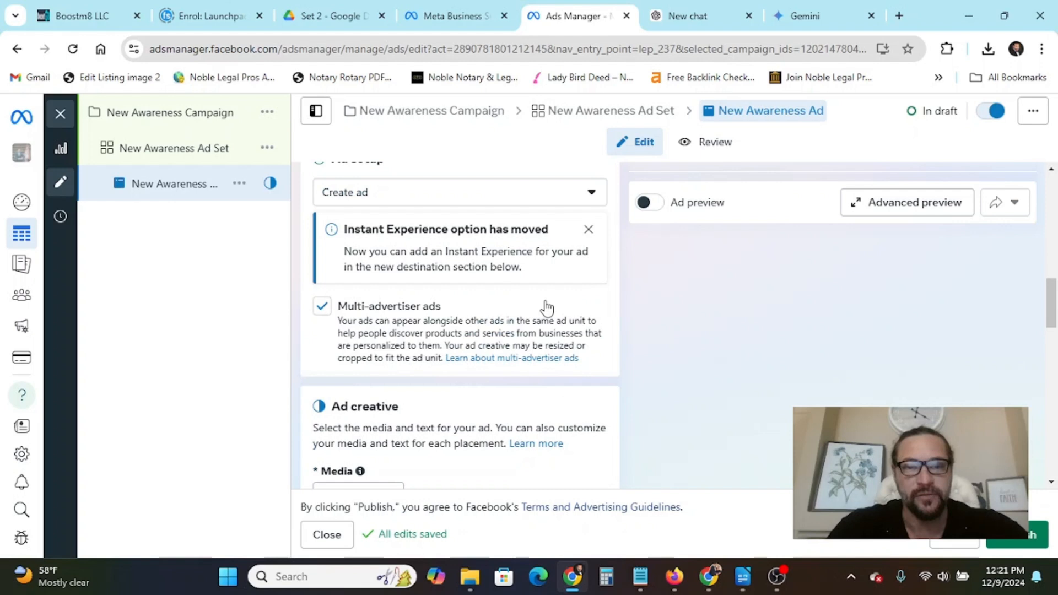
scroll(483, 304, "up", 5)
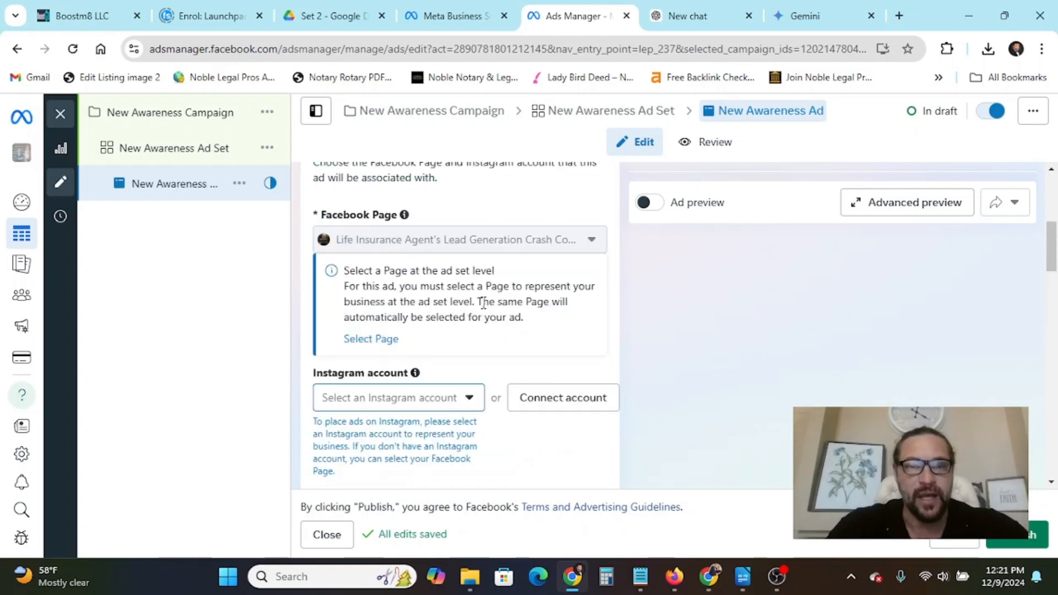
scroll(451, 241, "up", 4)
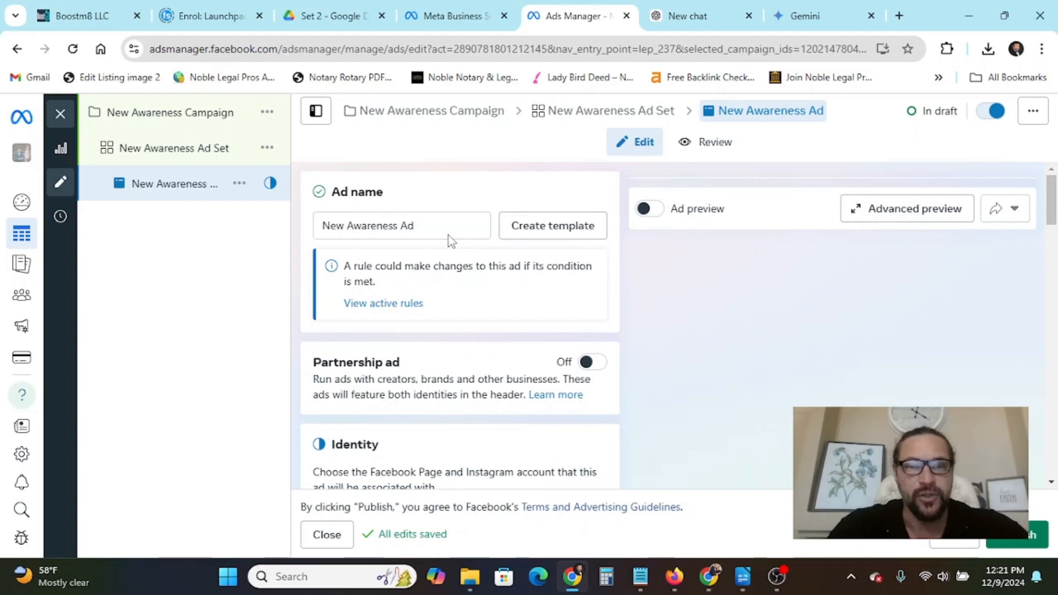
Append a hyphen to the ad name "New Awareness Ad"
scroll(451, 241, "down", 5)
scroll(458, 303, "up", 4)
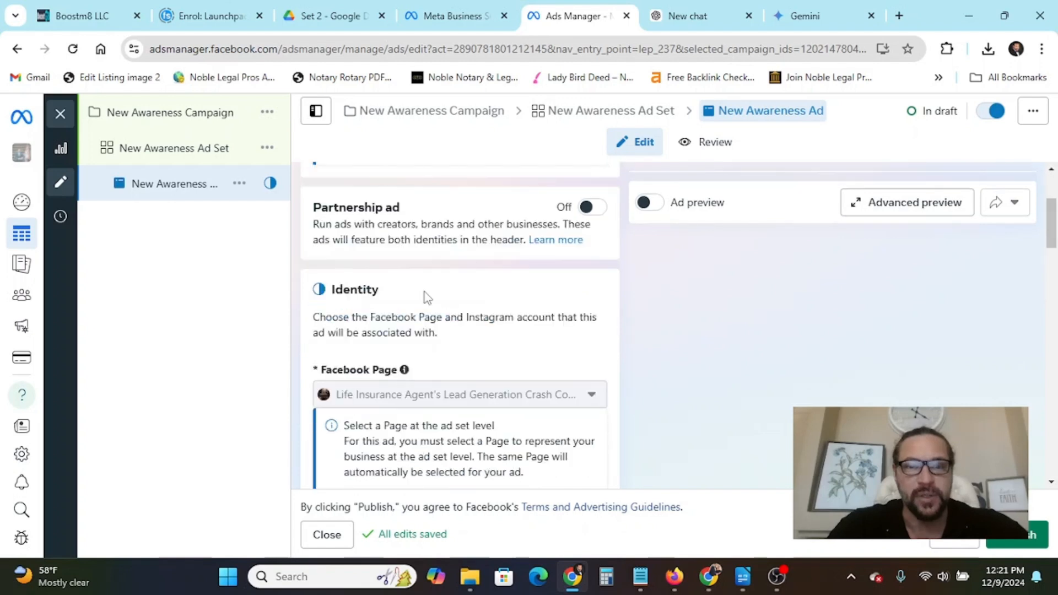
scroll(425, 297, "up", 2)
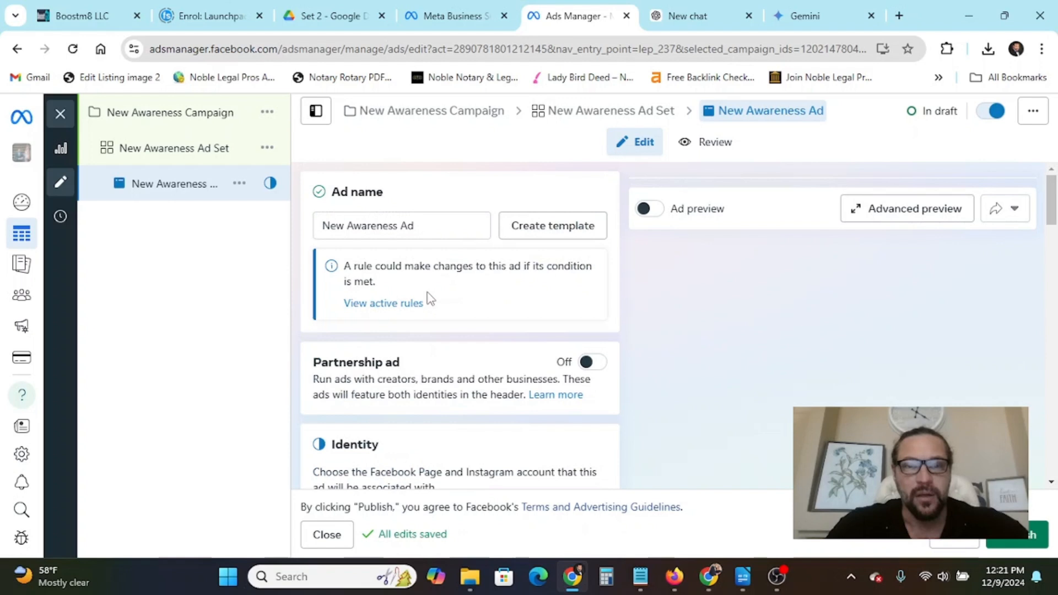
left_click(444, 220)
type("-")
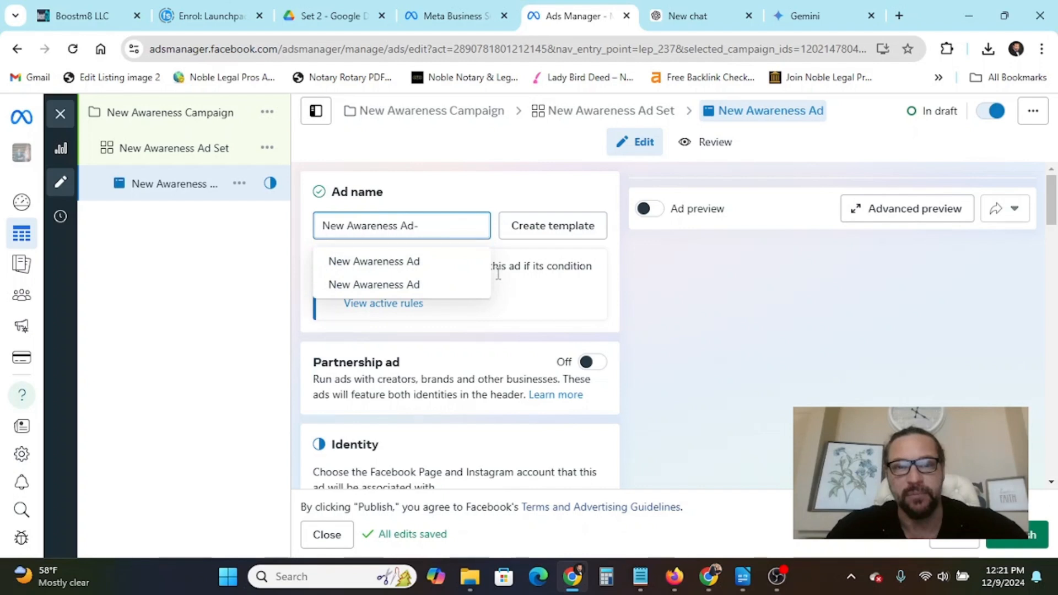
Choose the 1280 × 720 video "The Easiest, ..." with the visible thumbnail from the account media for the ad creative
scroll(499, 274, "down", 5)
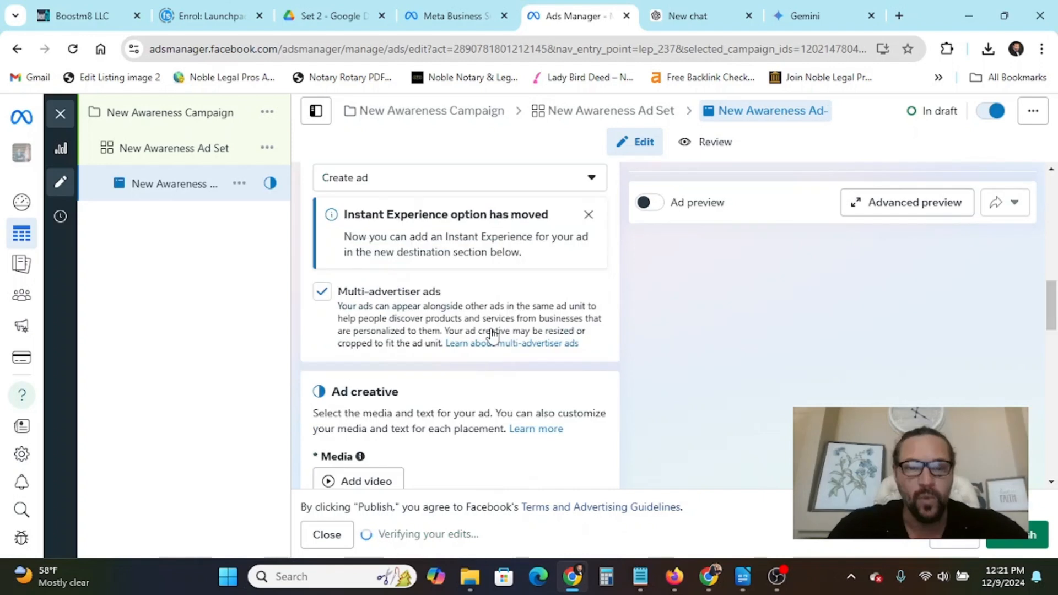
scroll(492, 335, "down", 3)
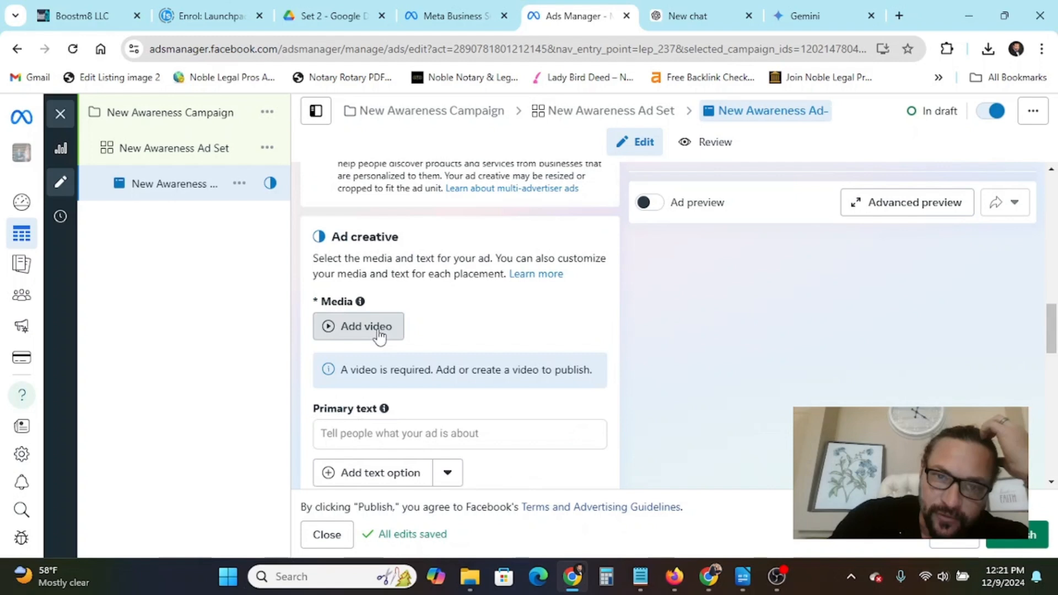
left_click(379, 331)
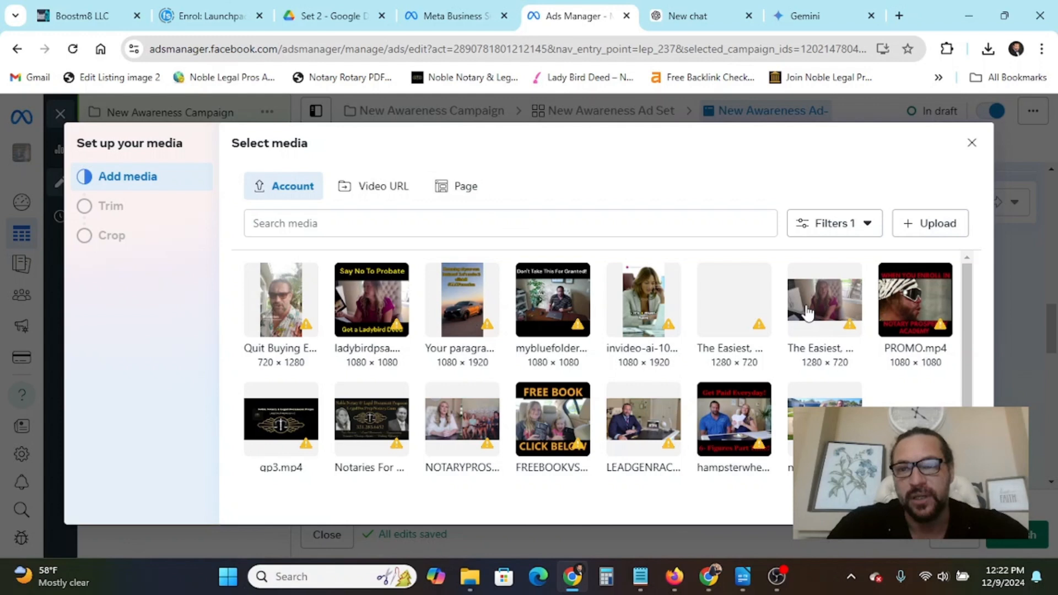
left_click(808, 312)
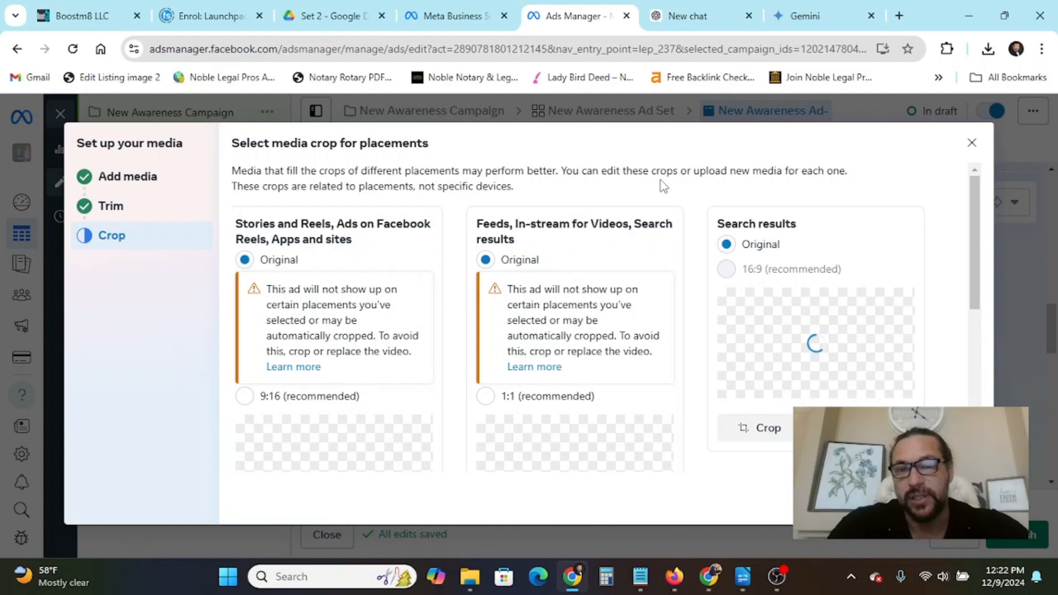
Review the video crops for each placement group, keep the Original crops and finish the media setup
scroll(538, 369, "down", 3)
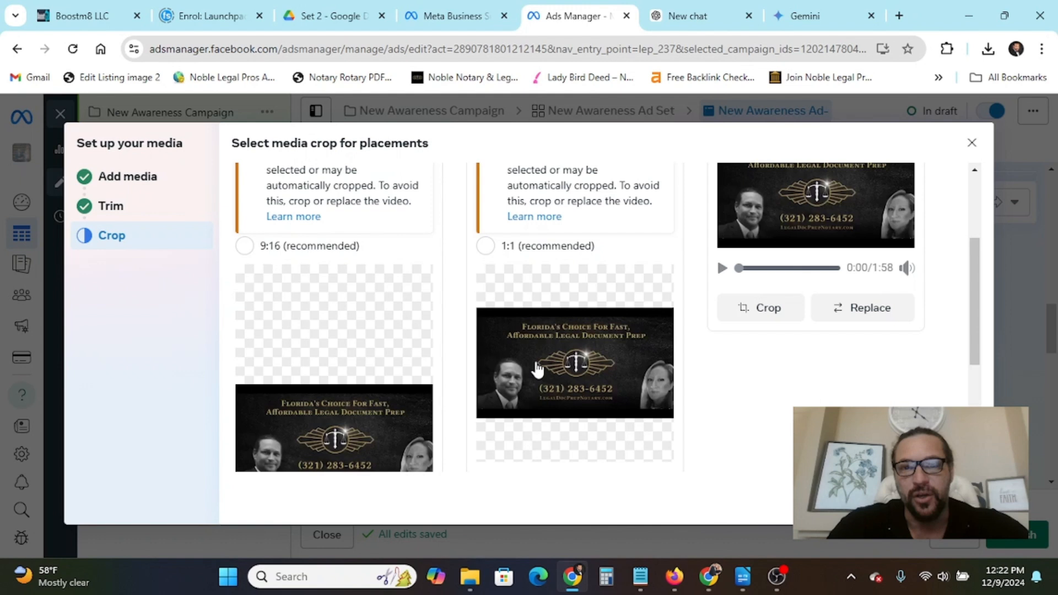
scroll(537, 368, "down", 1)
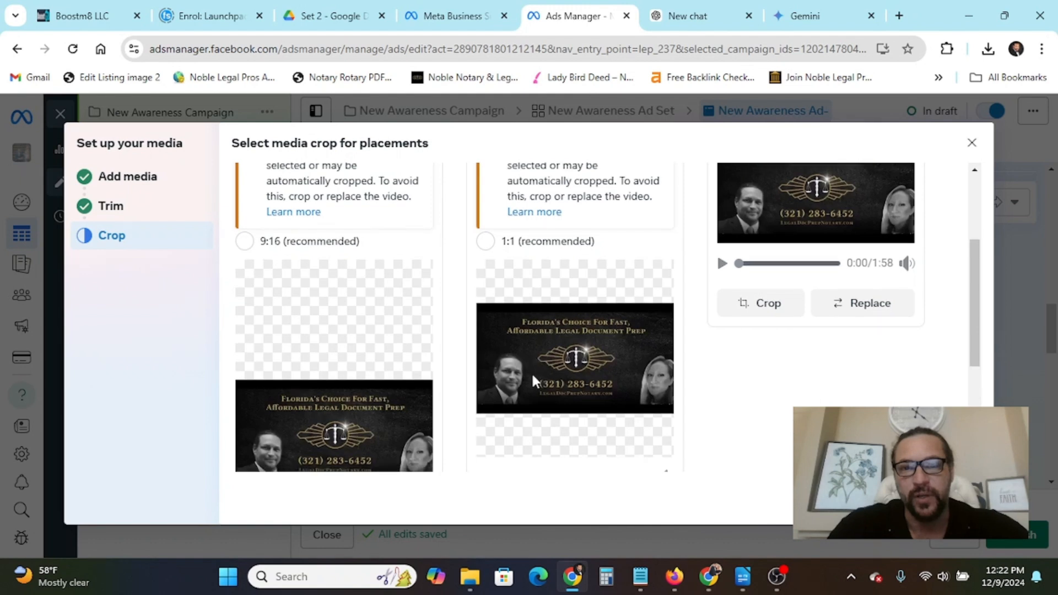
scroll(533, 378, "up", 3)
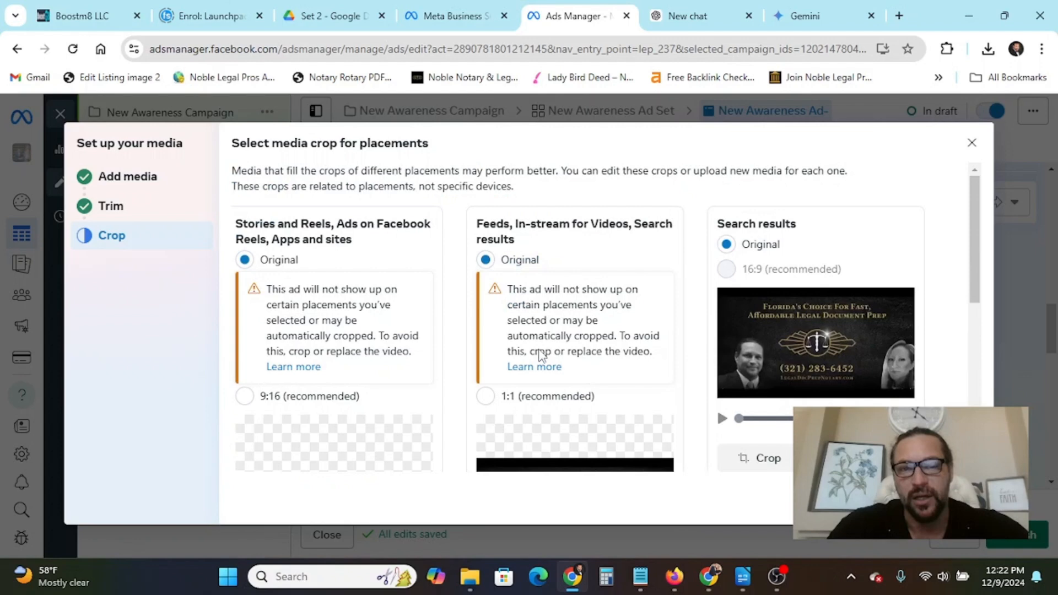
scroll(702, 416, "down", 5)
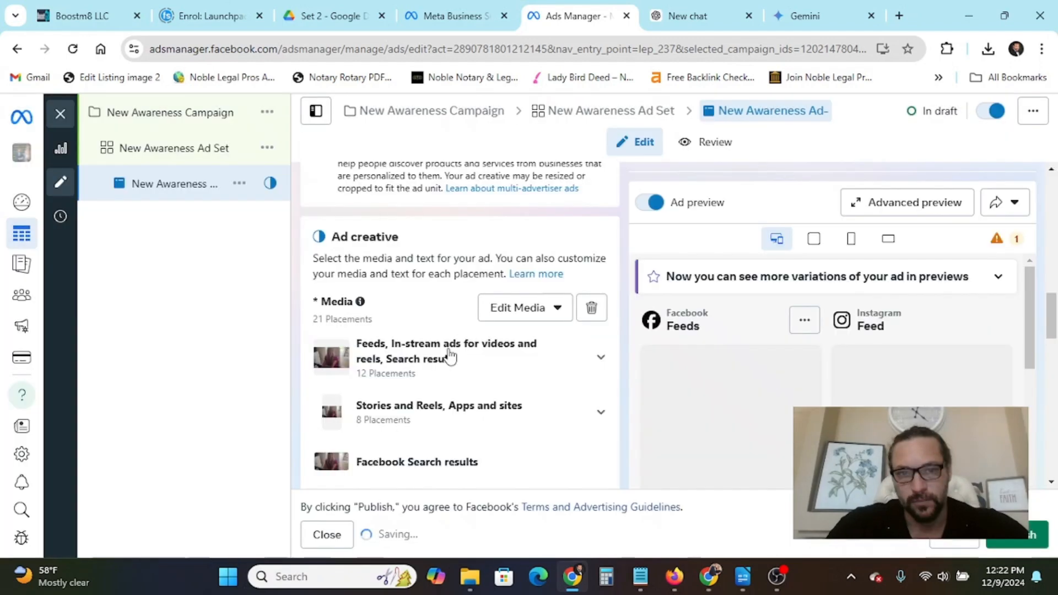
Check the ad's primary text and destination settings, and open Gemini in a new browser tab
scroll(450, 356, "down", 4)
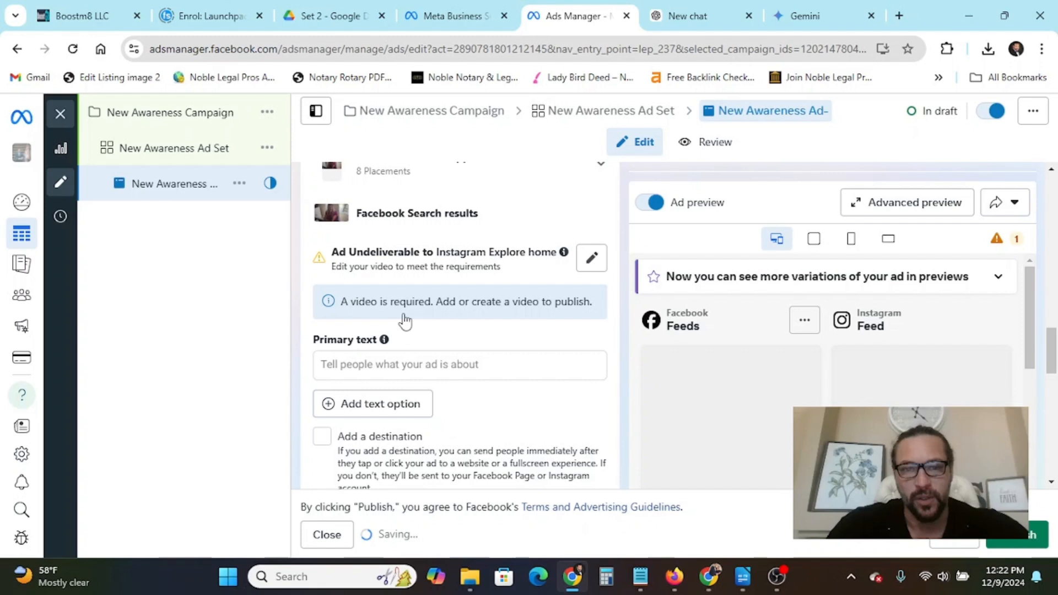
scroll(405, 321, "down", 3)
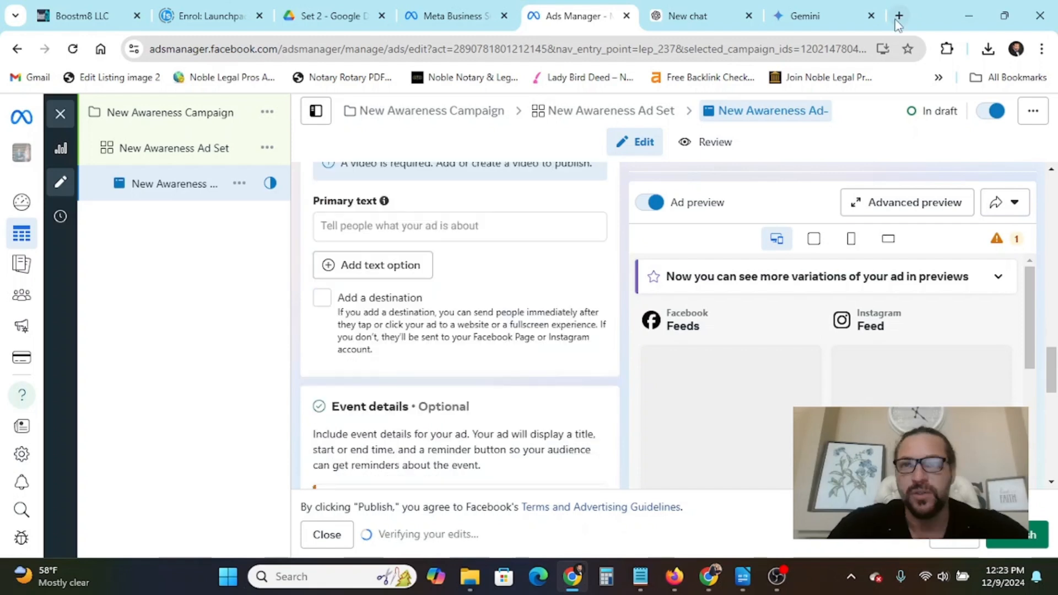
left_click(898, 16)
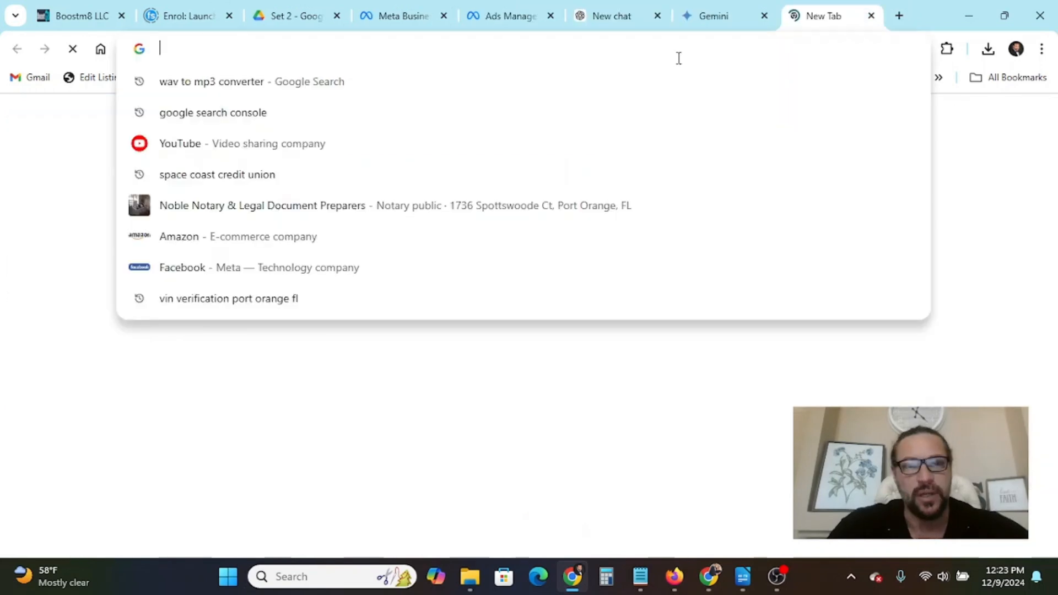
type("gemini")
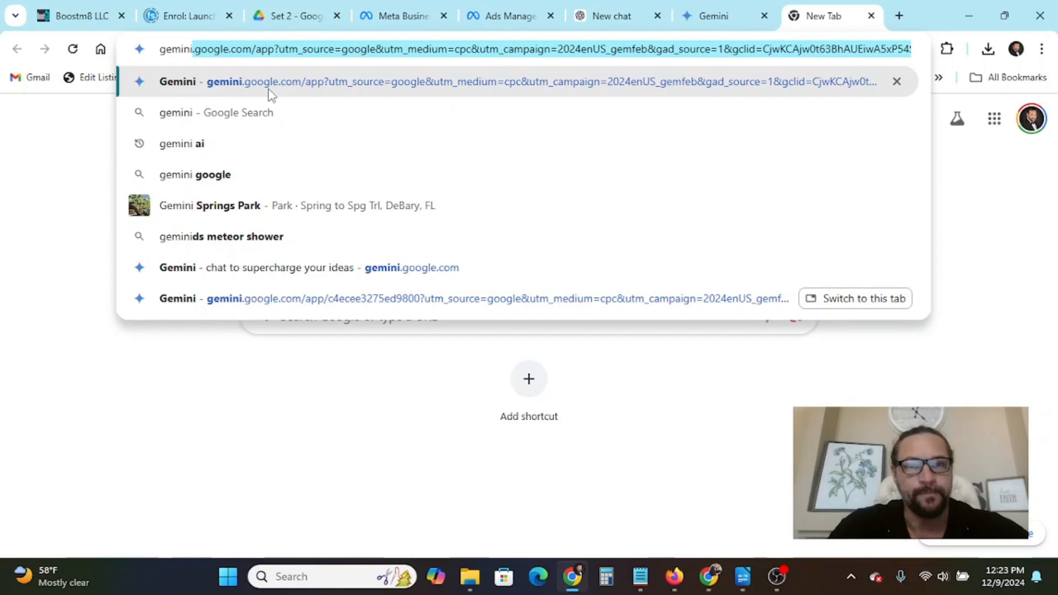
left_click(269, 94)
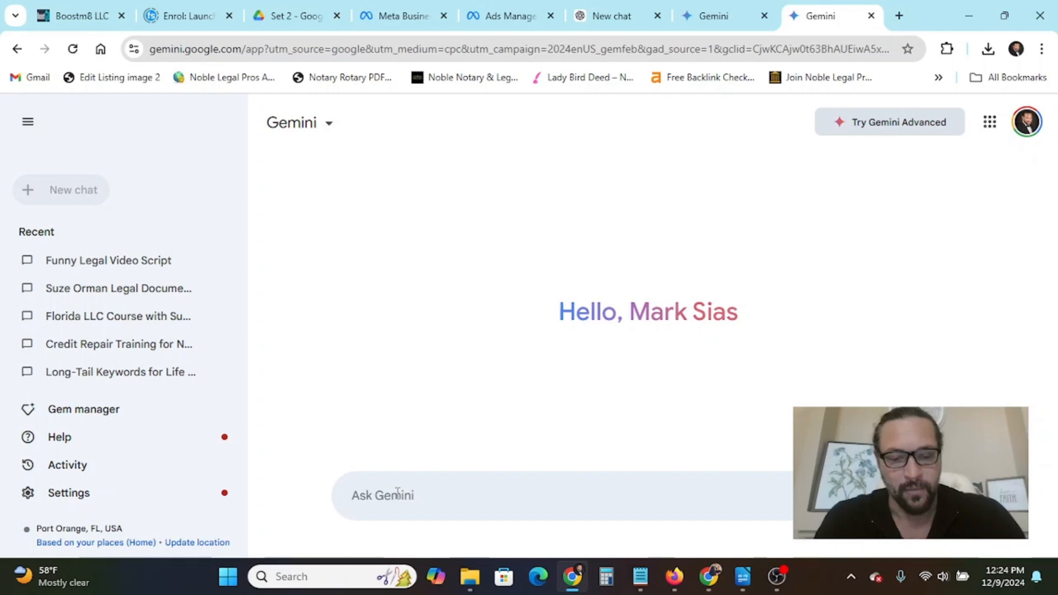
Write the Gemini prompt "create a fb ad copy for an awareness campaign offering document preparation services for volusia county residents"
type("create a fb ad copy for n awere")
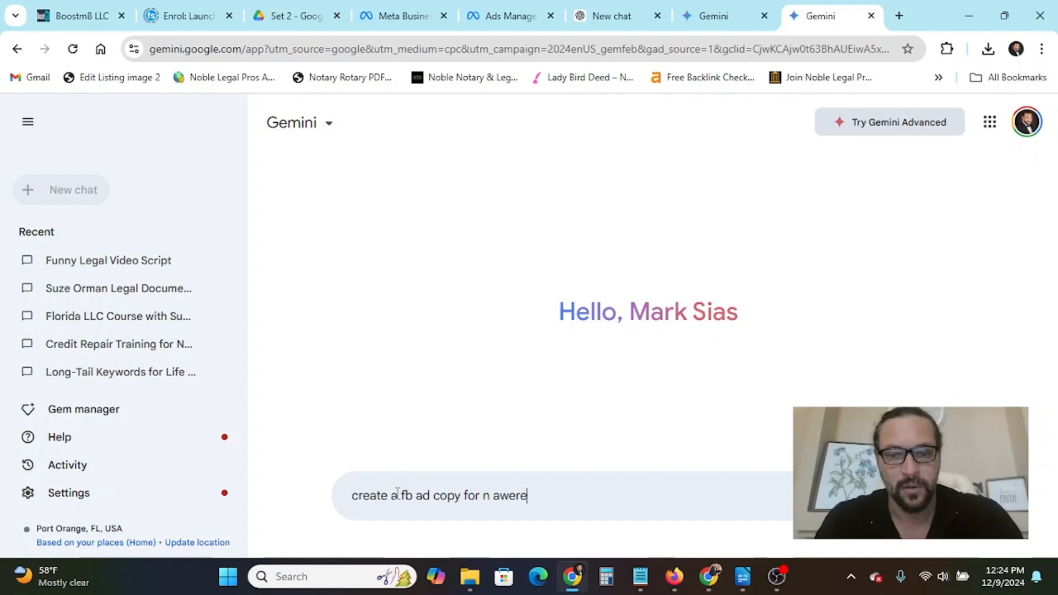
key("BackSpace")
key("BackSpace")
key("BackSpace")
key("BackSpace")
key("BackSpace")
key("BackSpace")
key("BackSpace")
type("an")
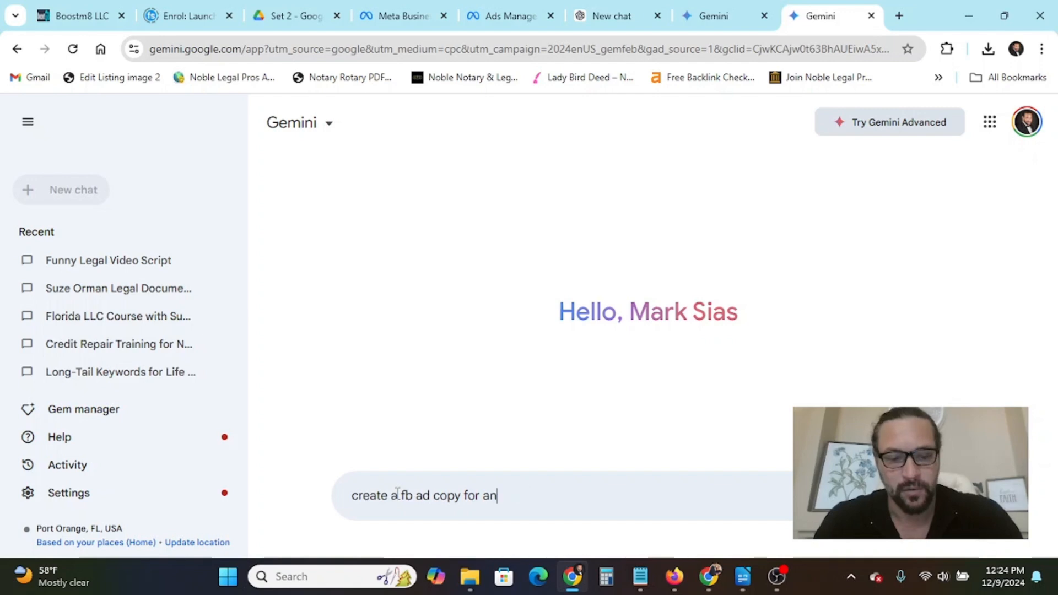
type(" areness campaign offering document preparation")
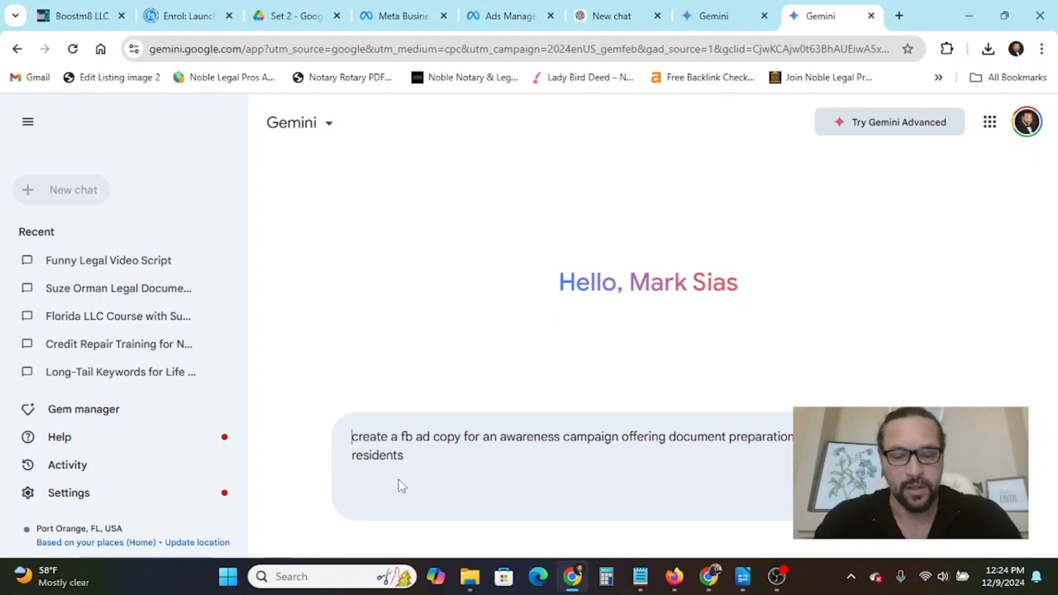
Add "assume the role of a world class copywriter and" to the beginning of the prompt and submit it
type("y")
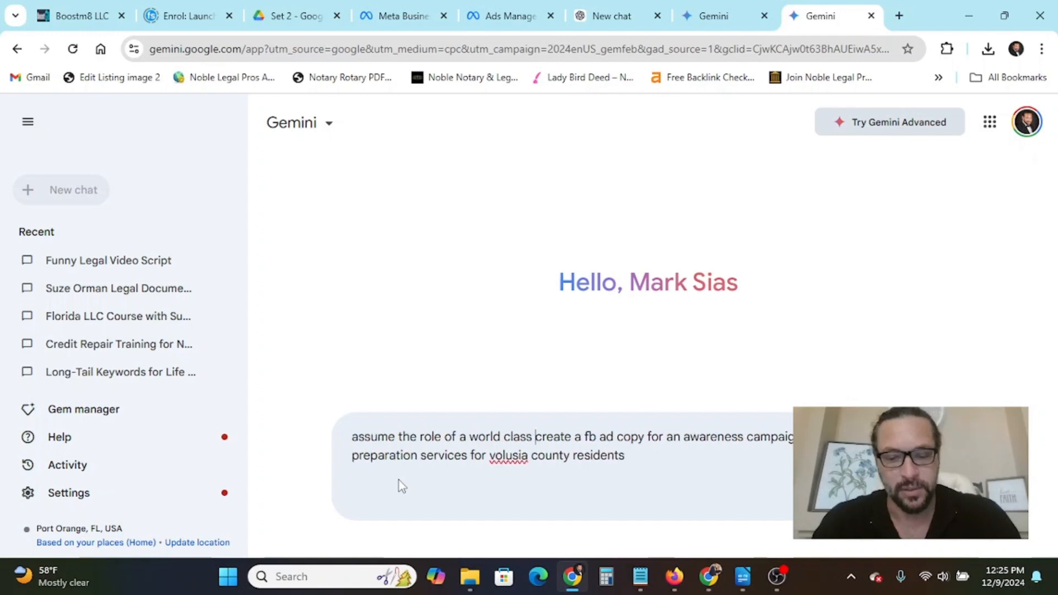
type("co")
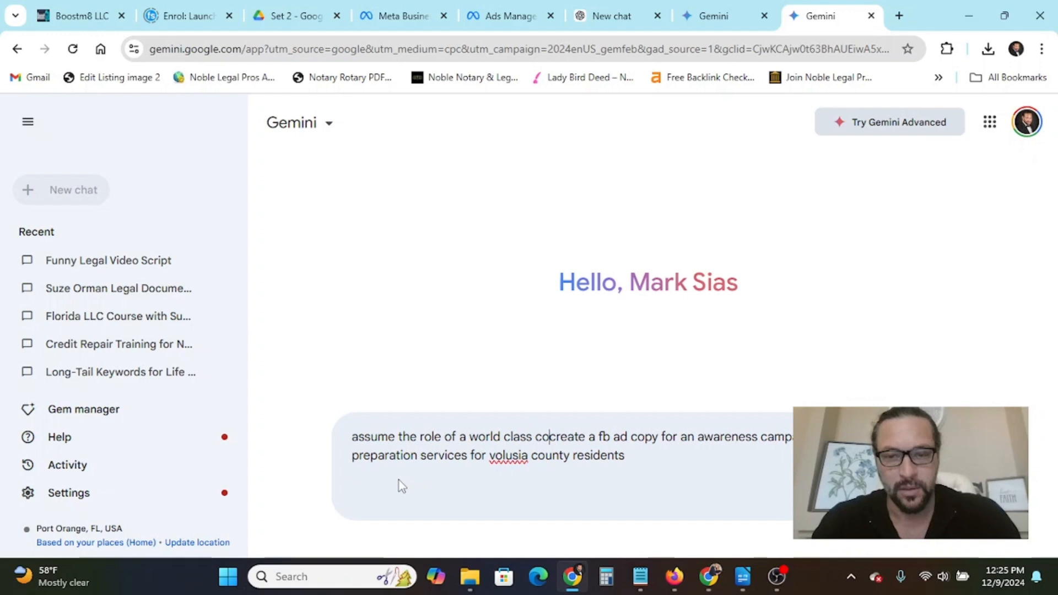
type("o")
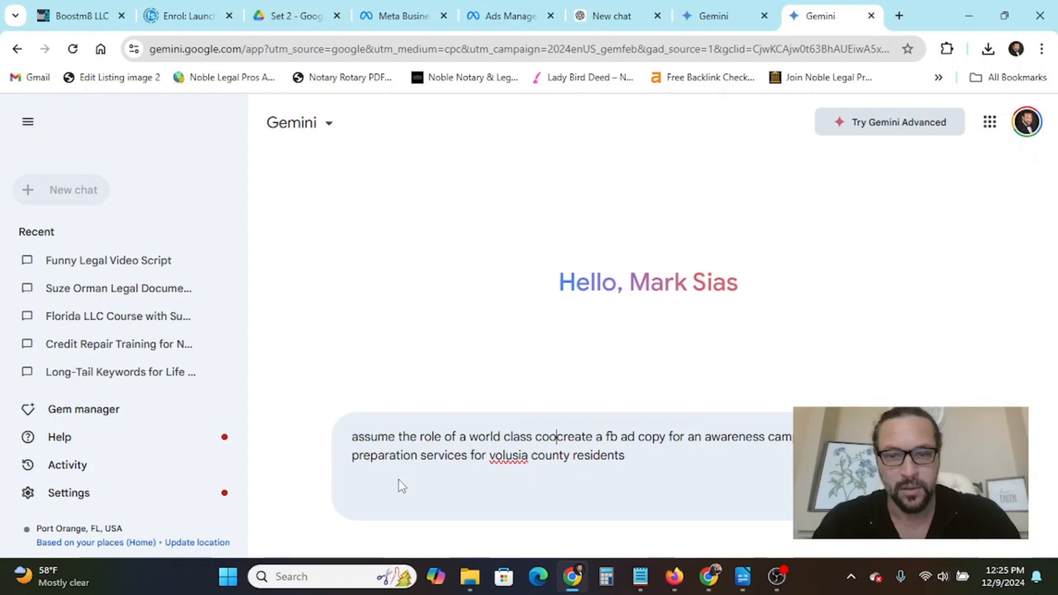
key("BackSpace")
type("pywriter and")
key("Return")
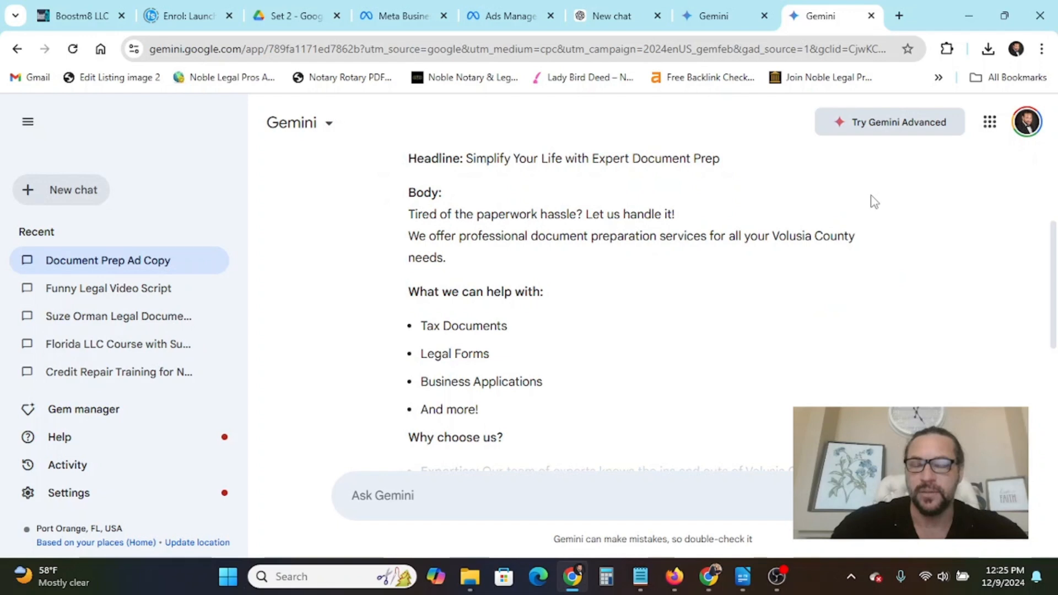
Review the generated ad copy and add its text from "What we can help with:" to "Ready to simplify your life?" as the ad's primary text
scroll(714, 360, "down", 5)
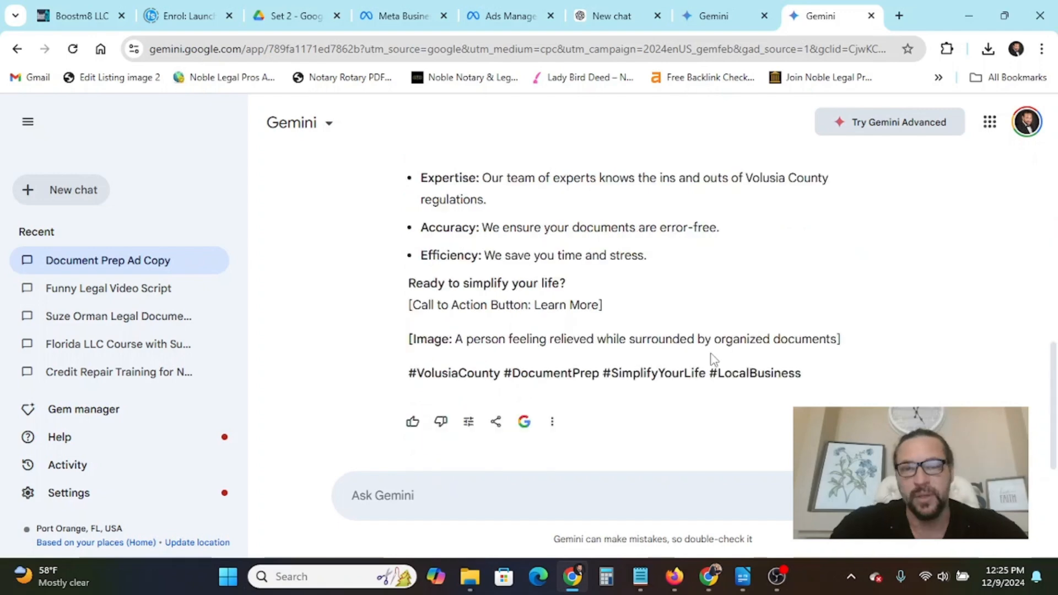
scroll(522, 349, "up", 3)
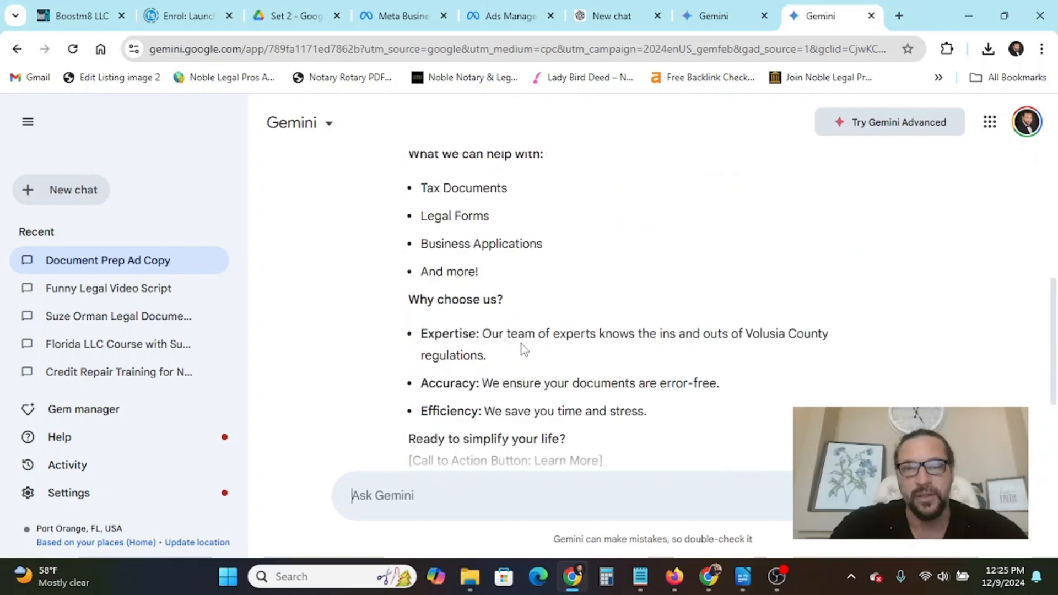
scroll(523, 349, "up", 5)
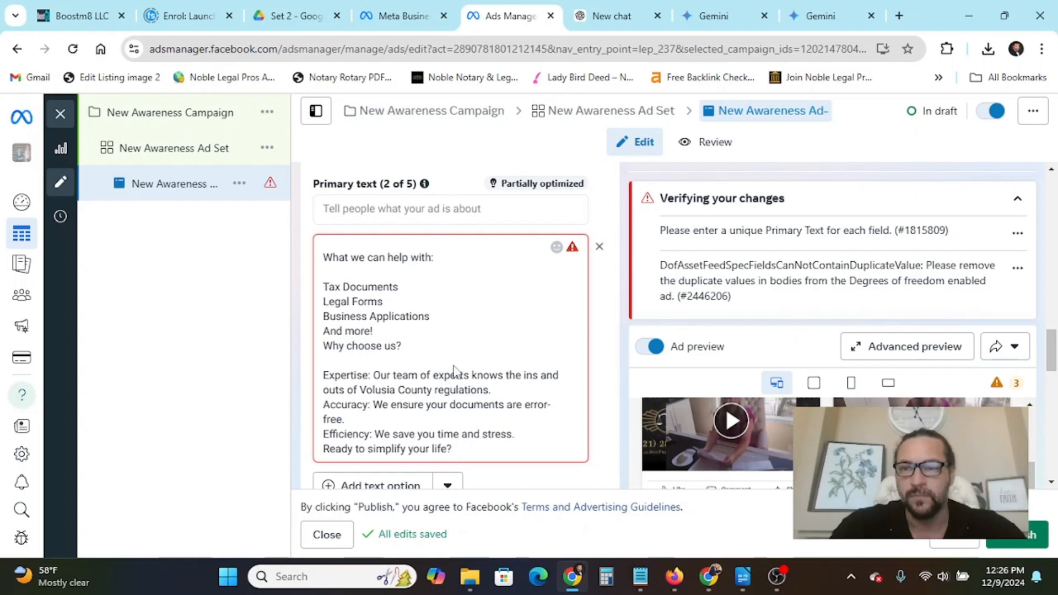
Examine the ad's primary text entries and the Facebook Feeds and Stories previews
scroll(508, 279, "down", 6)
scroll(504, 285, "up", 3)
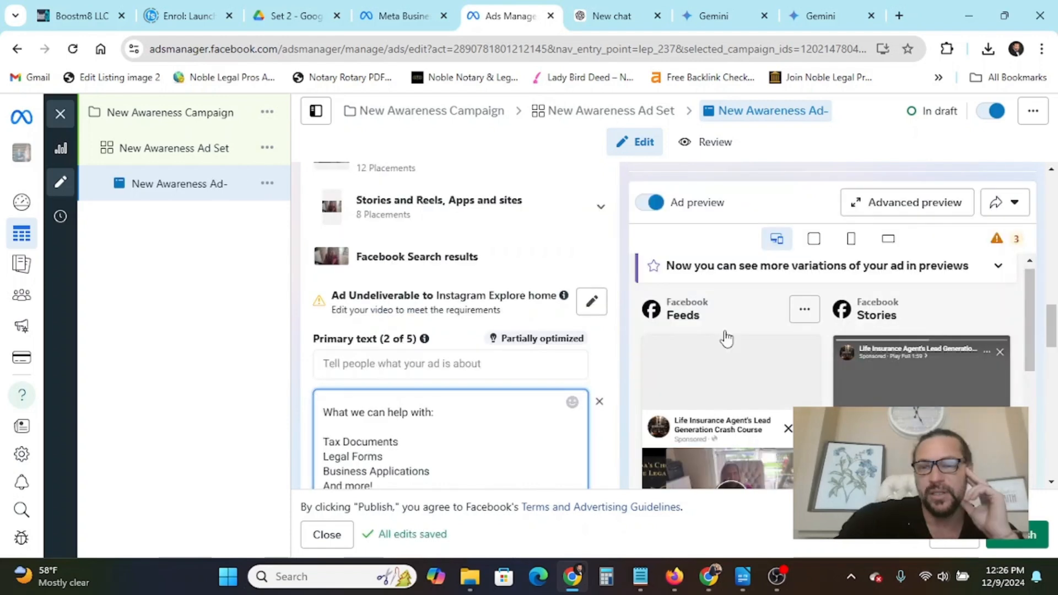
scroll(727, 339, "down", 3)
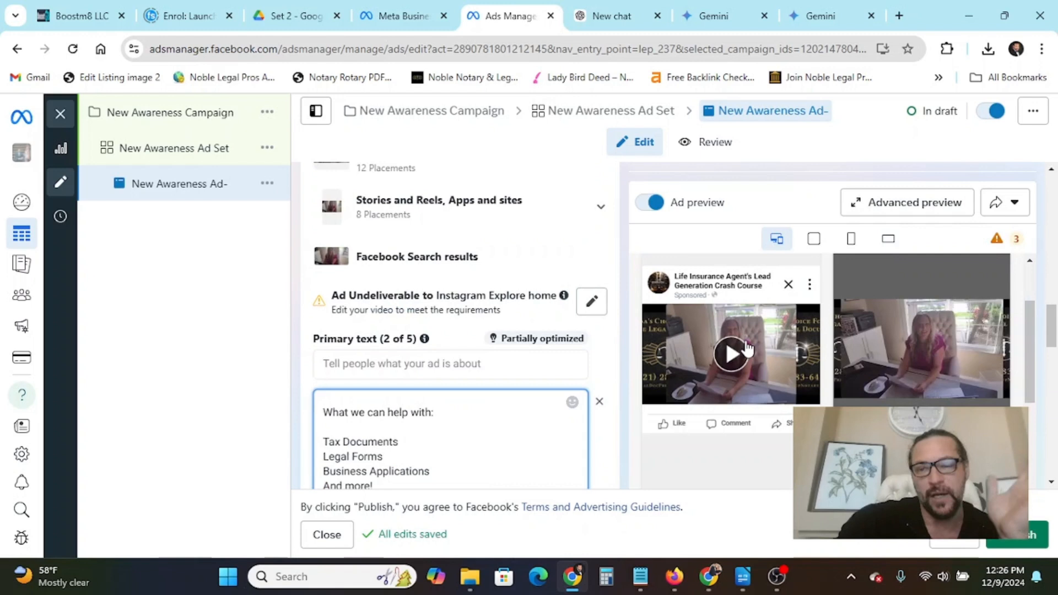